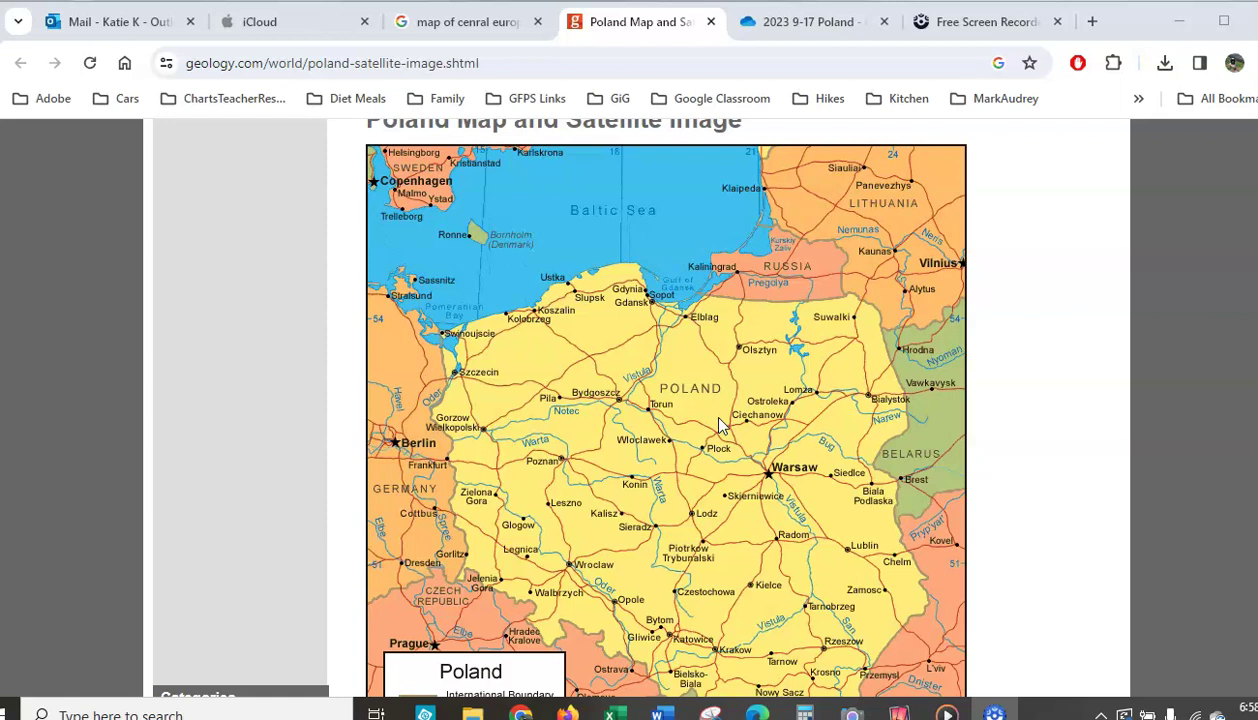
Step: Replace the Poland map tab's URL with drive.google.com to load Google Drive
click(530, 63)
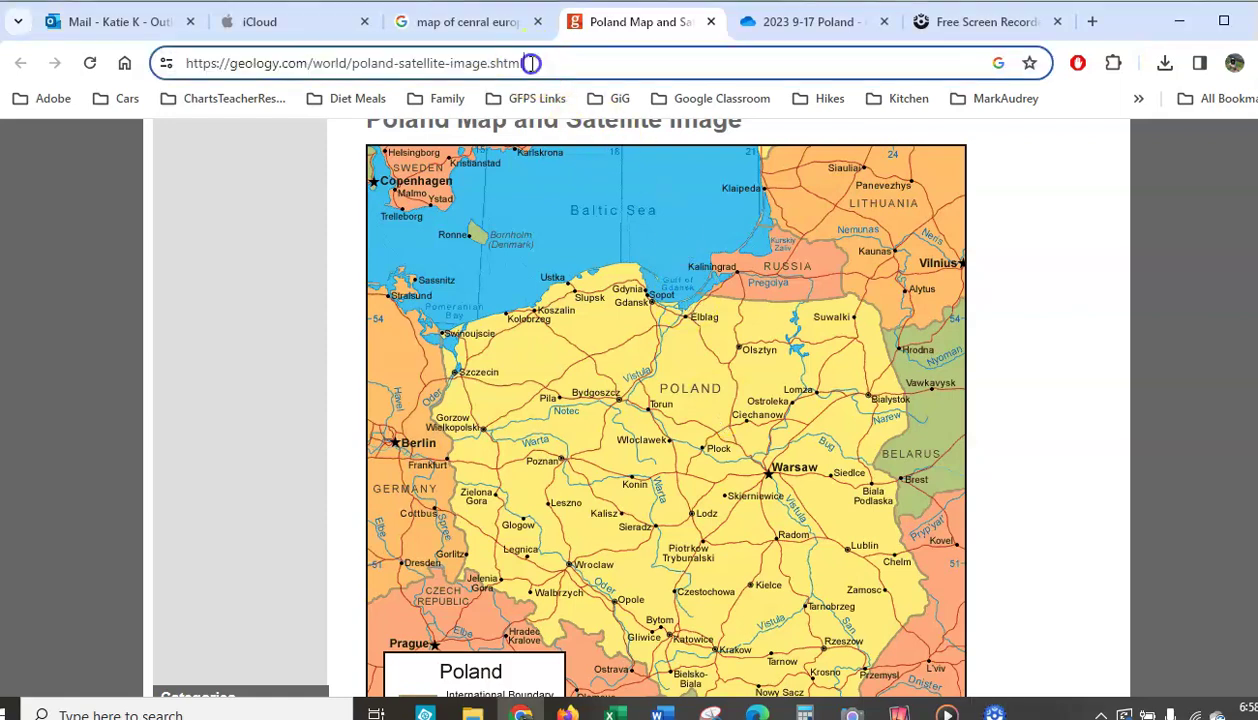
drag(558, 52, 173, 80)
text(drive.google.com)
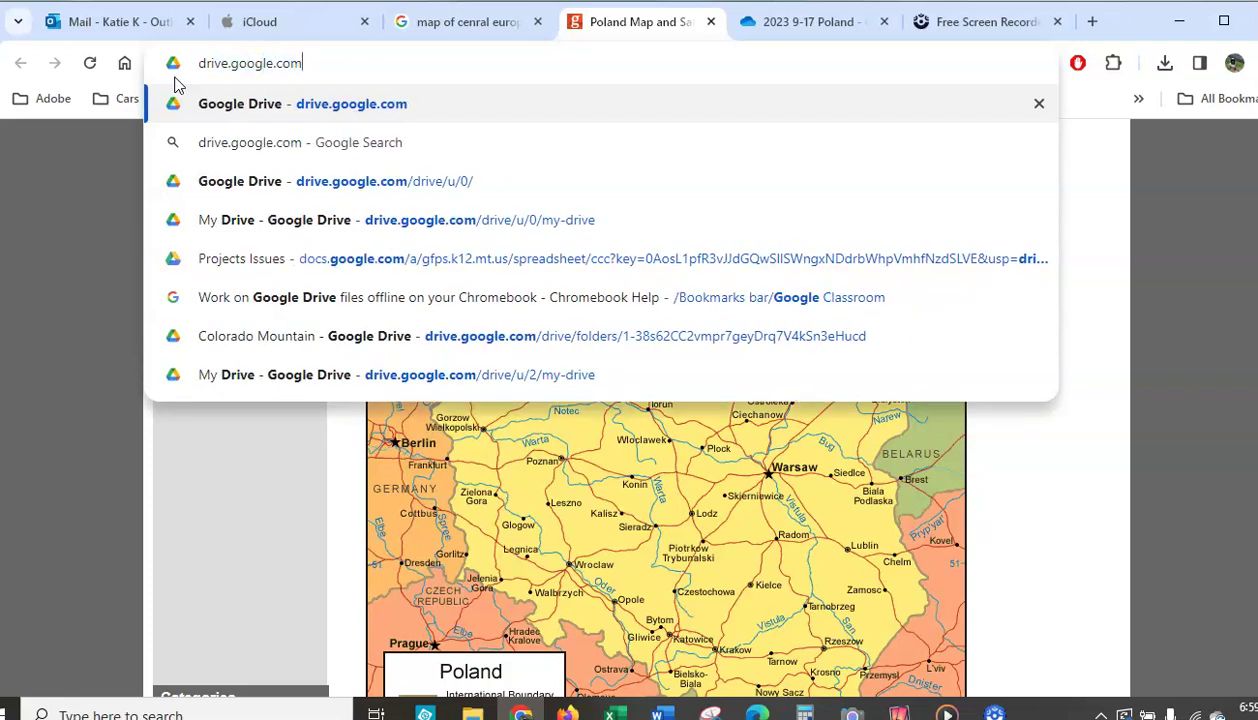
key(Return)
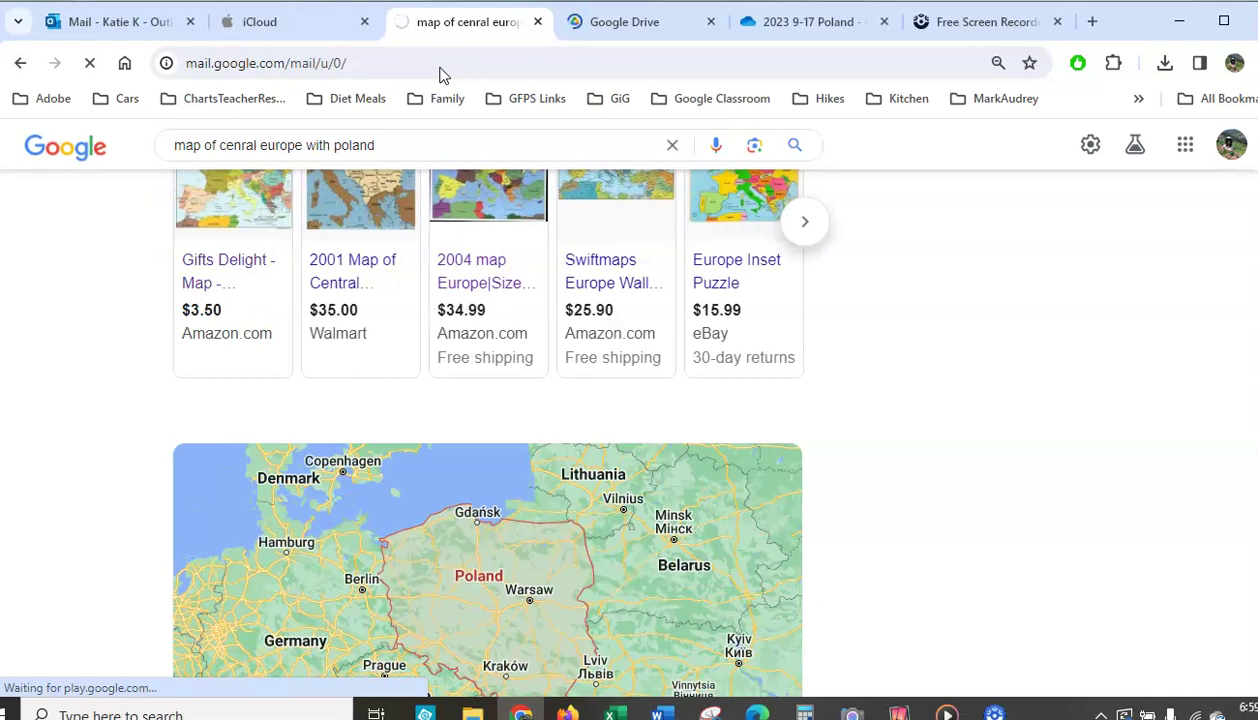
Step: Open Drive from Gmail's Google apps grid so My Drive is showing
scroll(860, 304, up, 4)
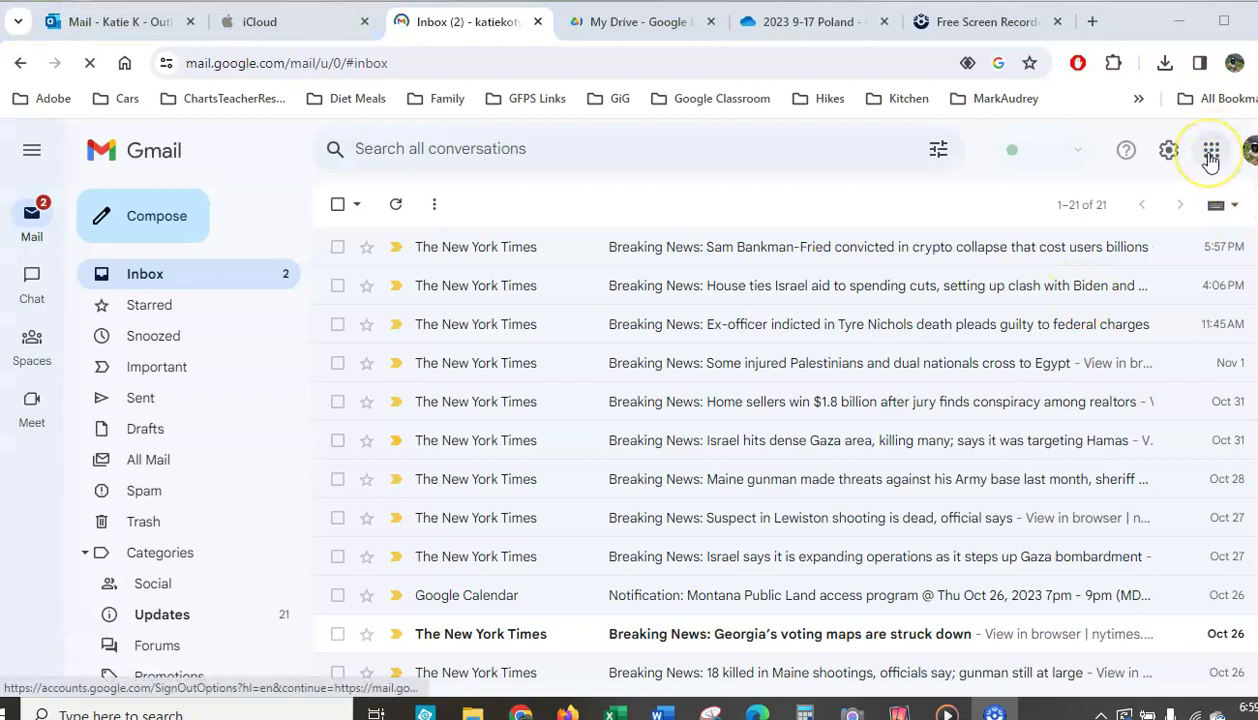
click(1210, 155)
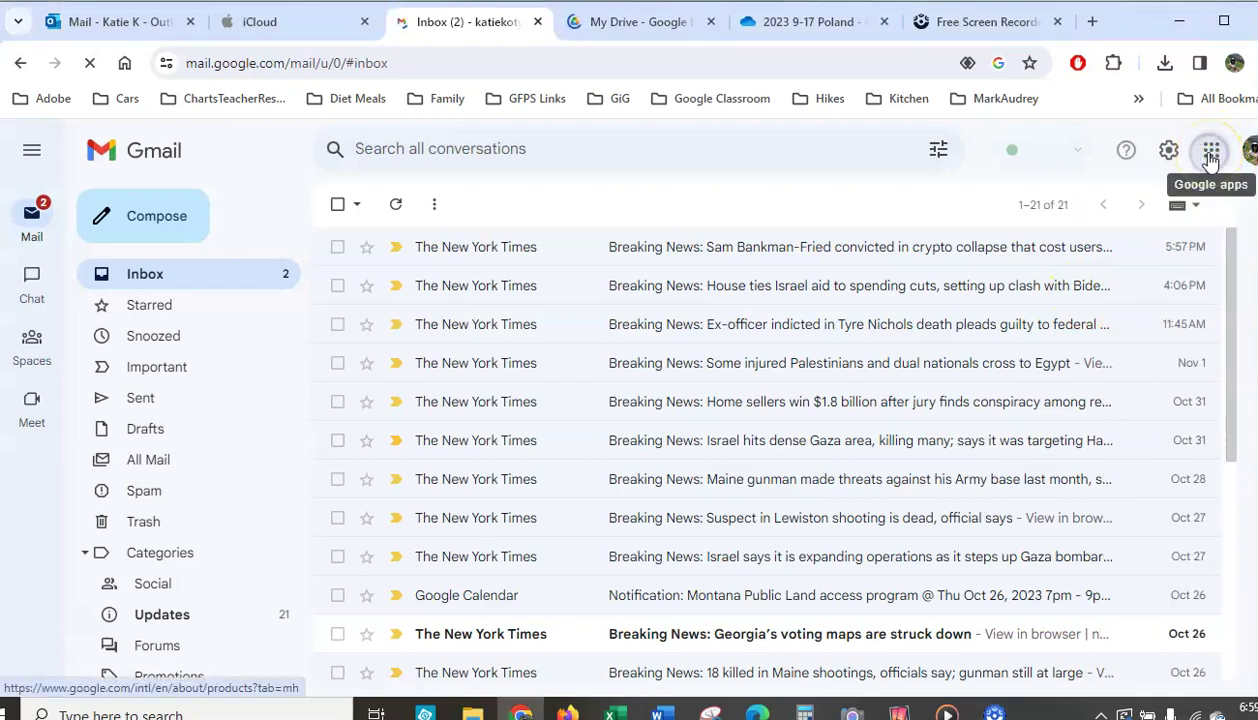
click(1210, 158)
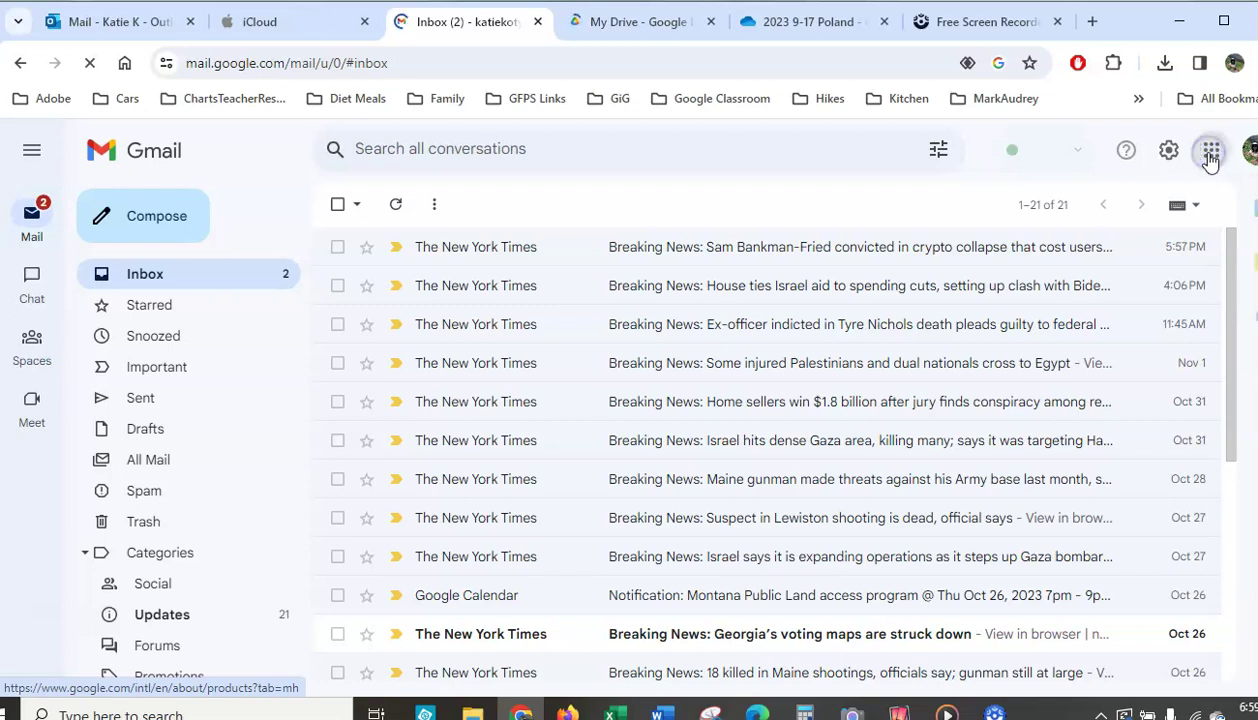
click(1203, 262)
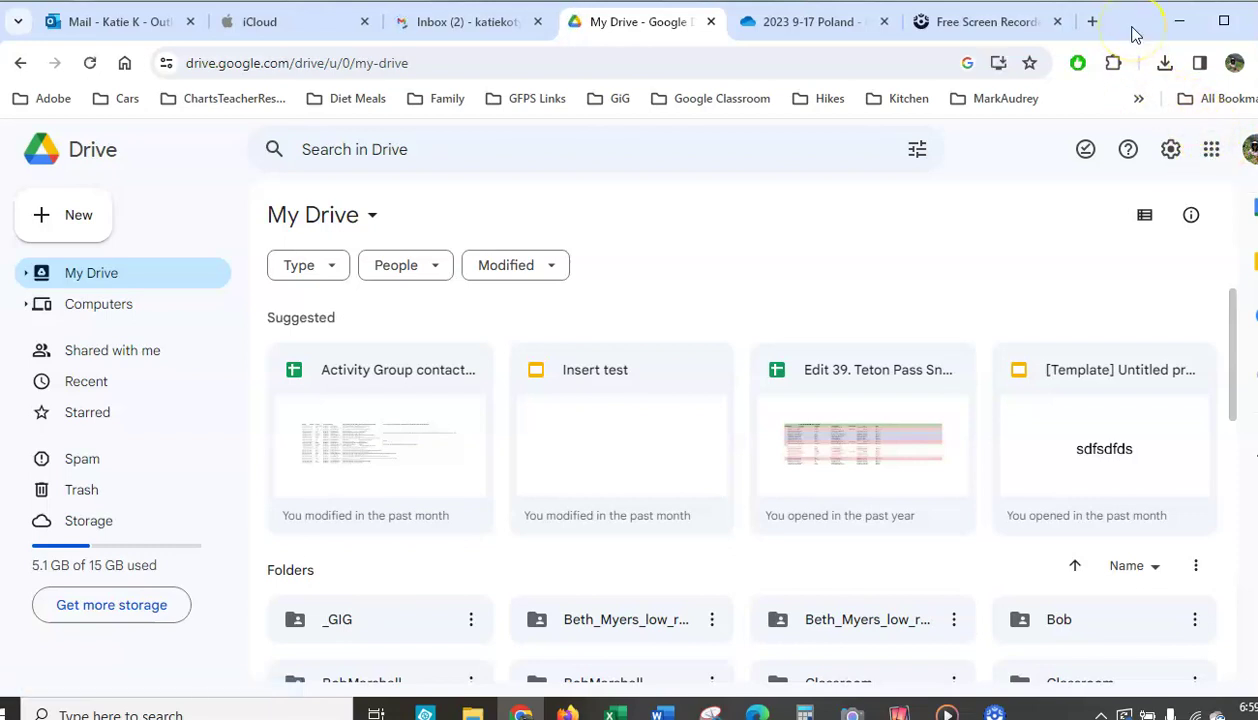
Step: Move the Chrome window aside and make it taller to uncover the desktop files
mouse_move(1132, 34)
mouse_down()
mouse_move(1247, 41)
mouse_move(1256, 2)
mouse_up()
drag(1185, 341, 1203, 680)
scroll(1135, 450, down, 5)
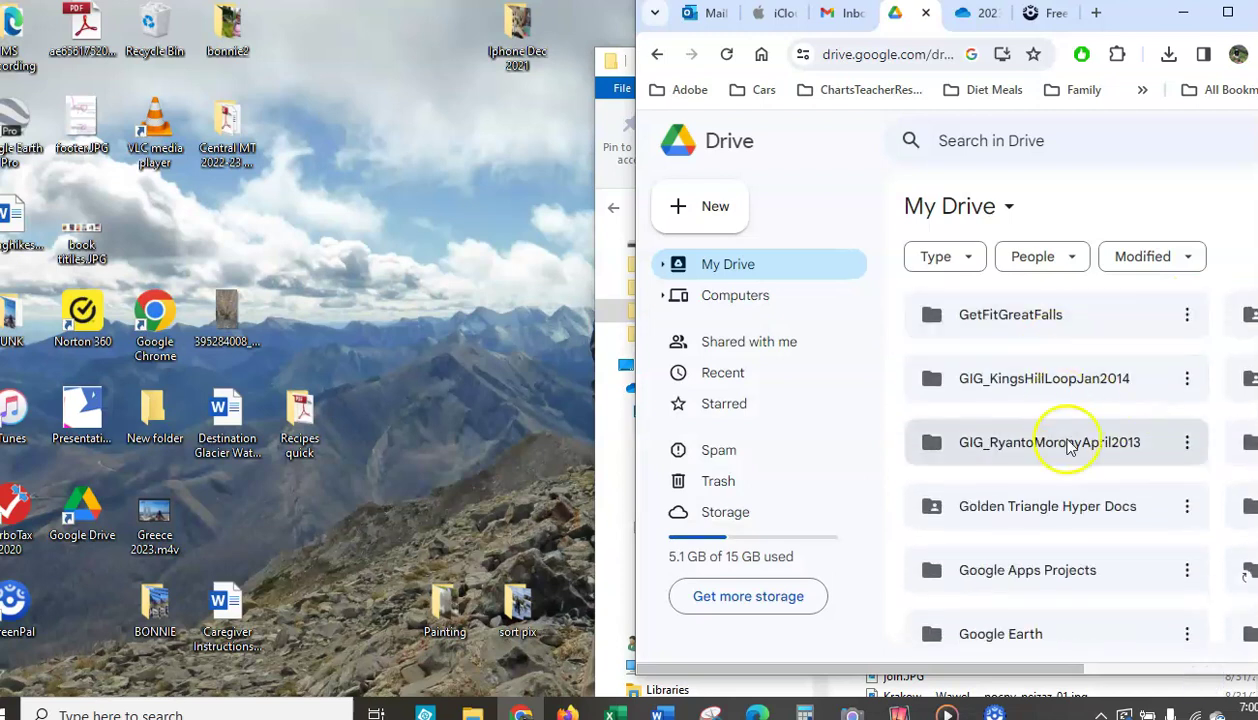
scroll(1101, 421, down, 2)
scroll(1101, 421, down, 5)
scroll(1101, 421, down, 3)
scroll(1101, 421, down, 3)
scroll(1101, 421, down, 2)
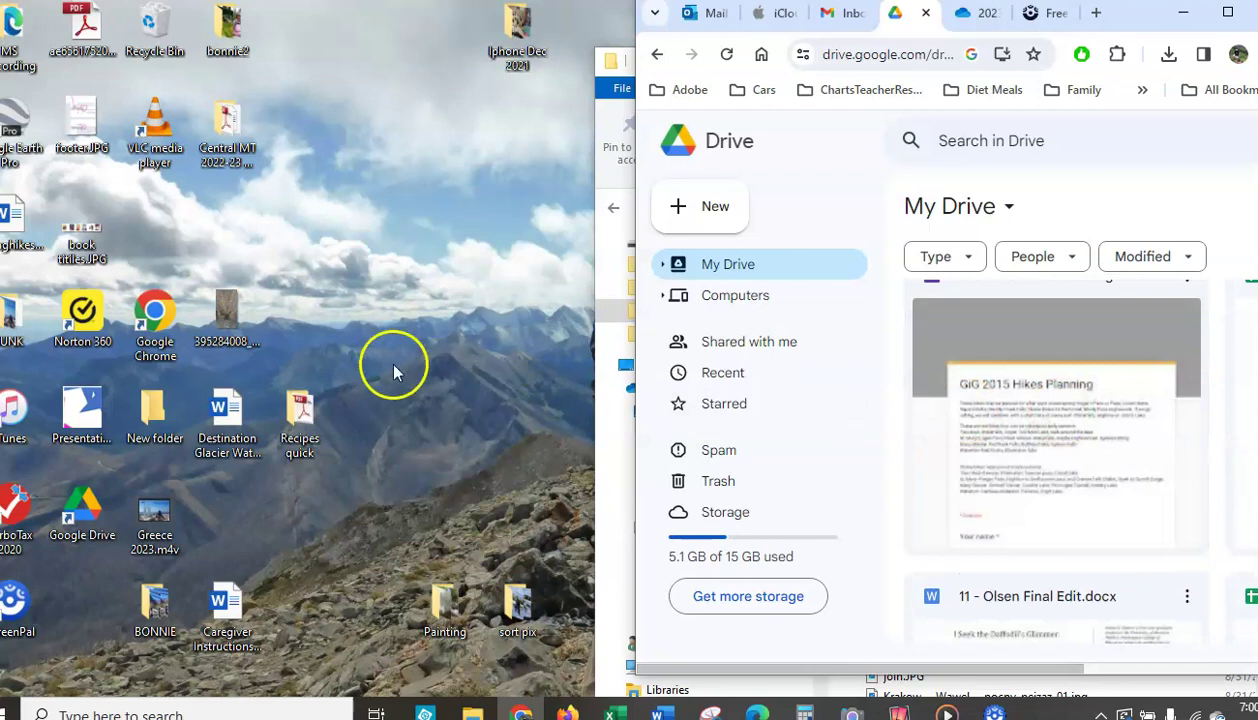
Step: Drag Greece 2023.m4v from the desktop onto My Drive to upload it
mouse_move(162, 515)
mouse_down()
mouse_move(152, 522)
mouse_move(1047, 545)
mouse_up()
click(152, 522)
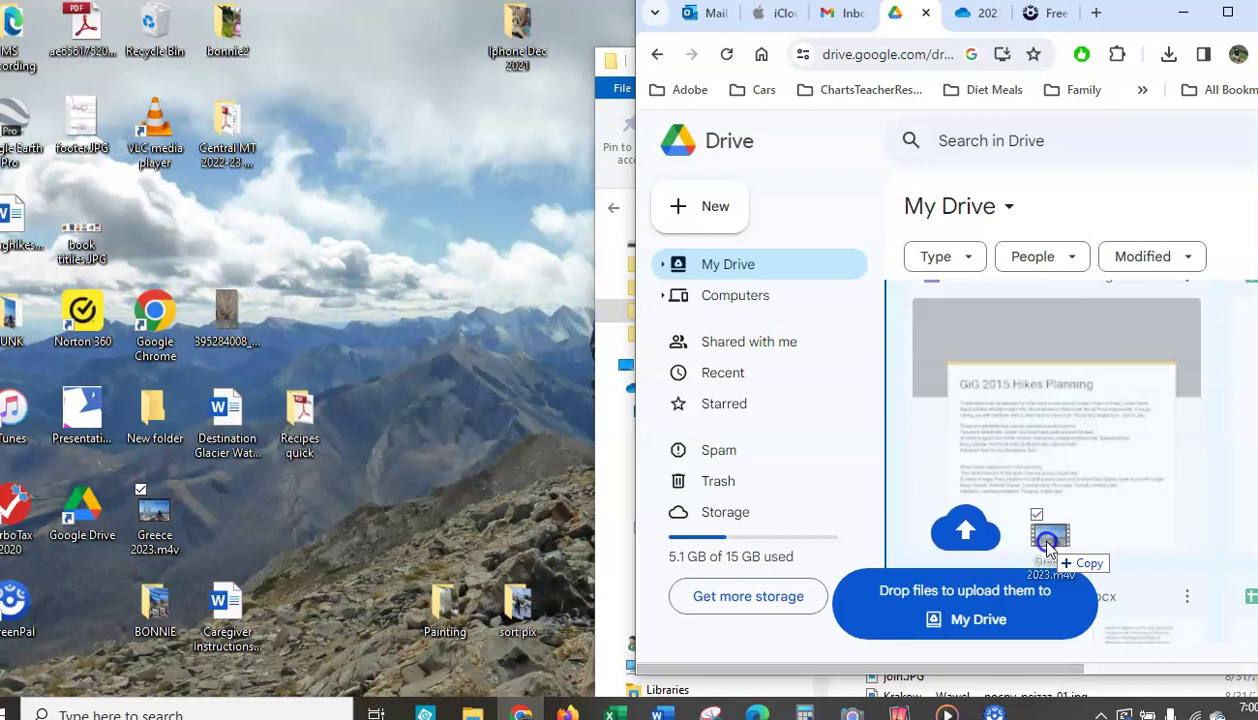
drag(1047, 545, 1047, 545)
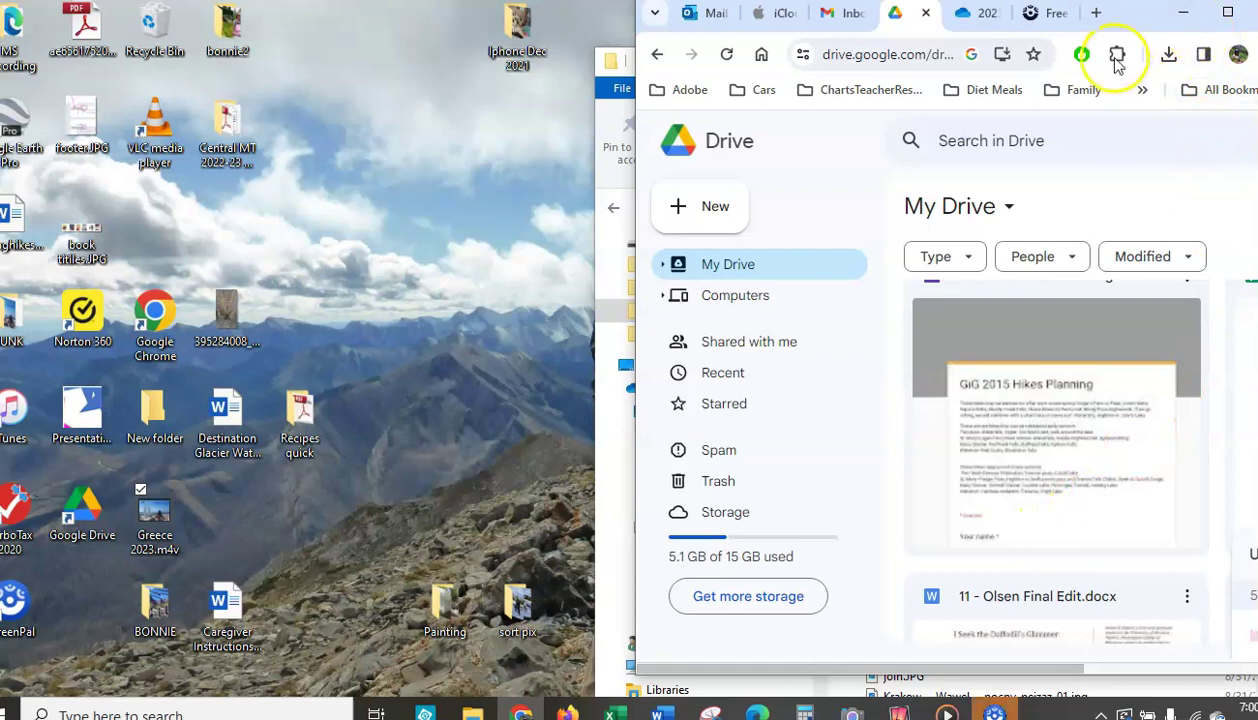
Step: Maximize the Drive window and start a New > File upload
click(1229, 15)
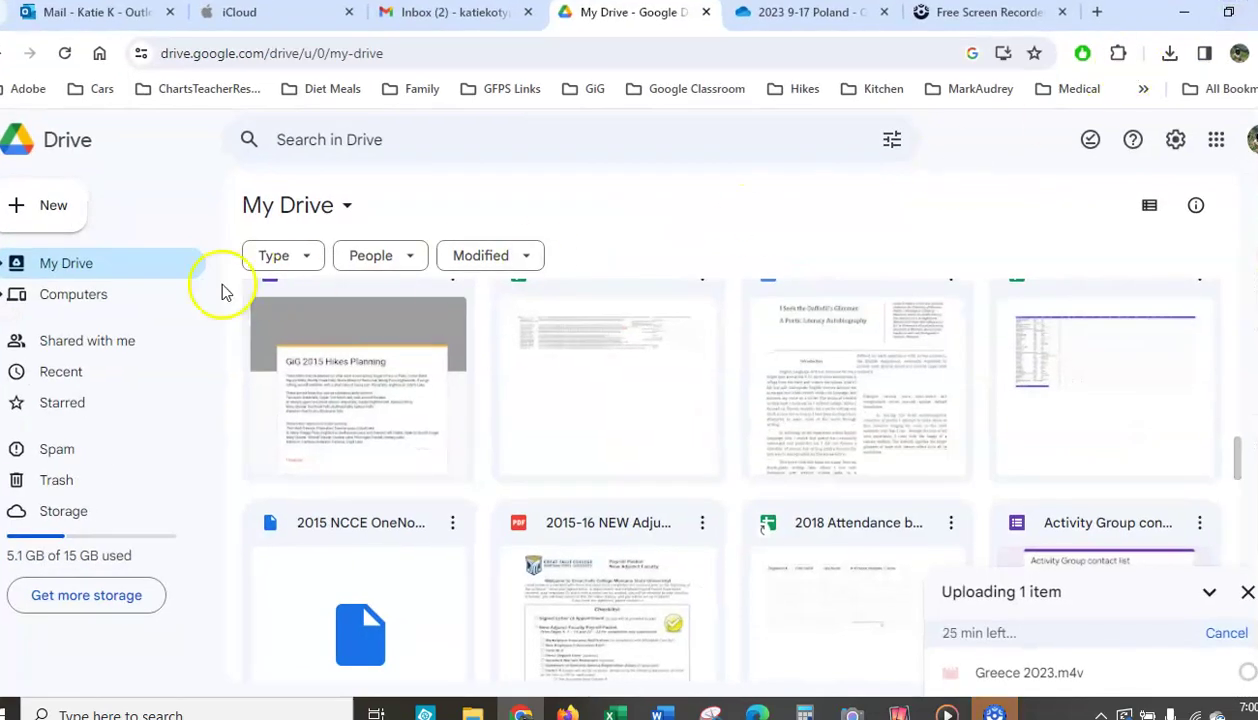
click(40, 206)
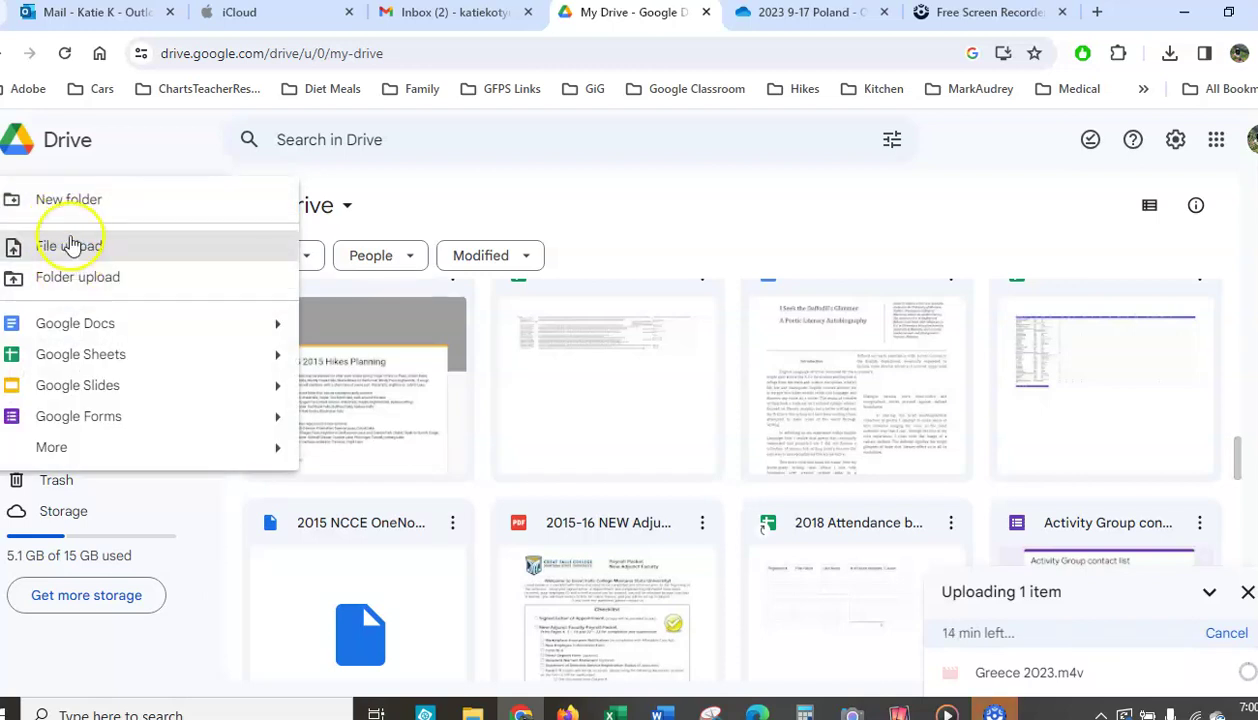
click(70, 246)
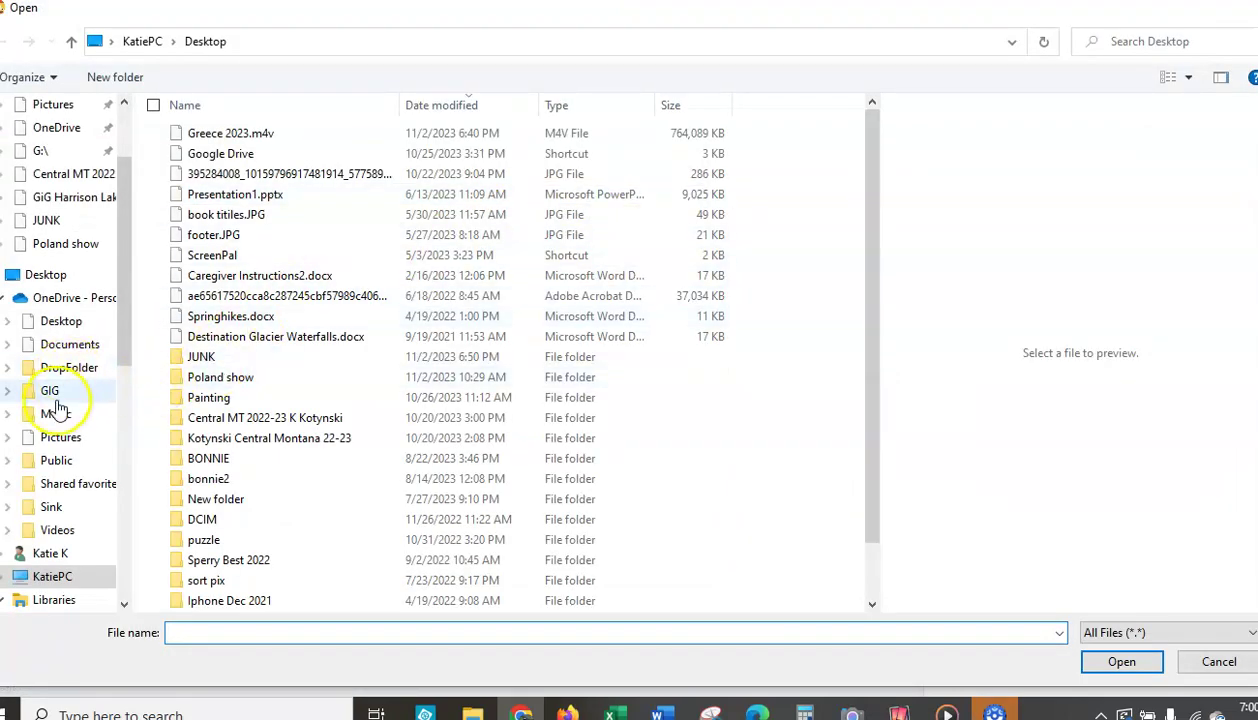
Step: Browse the file picker to GIG > GiG_2017 > GiG_EssexMarch2017
click(55, 400)
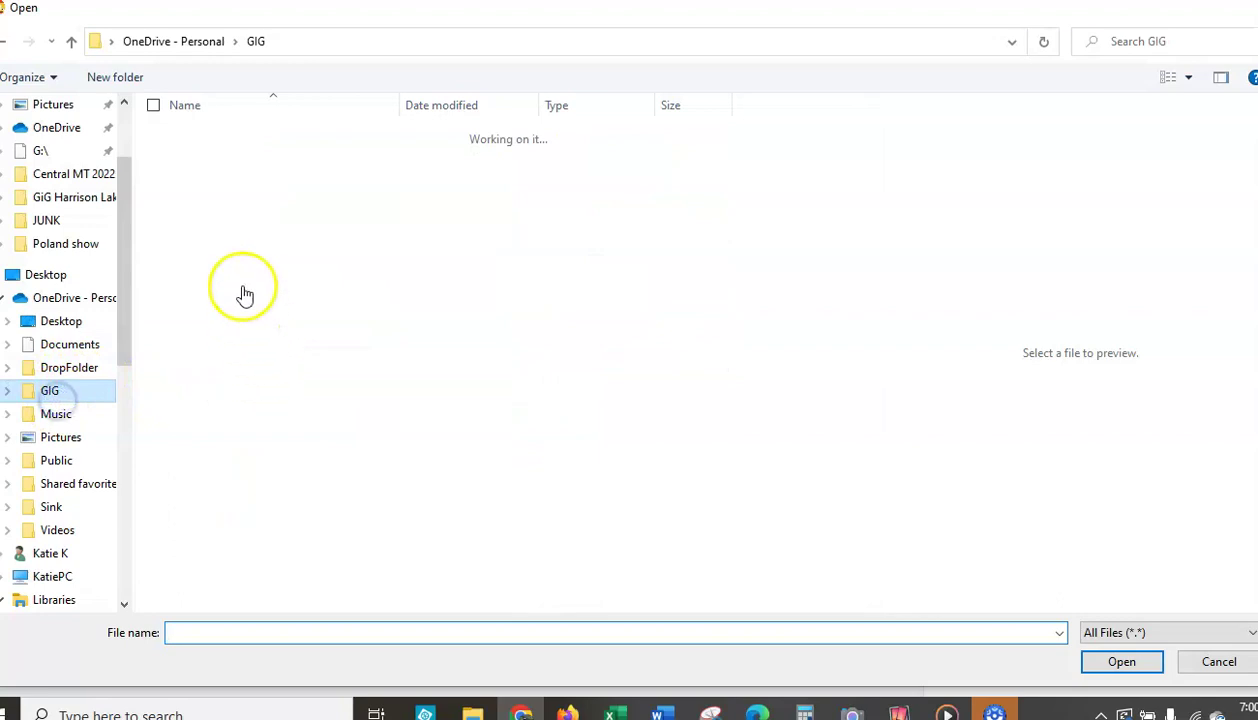
click(216, 283)
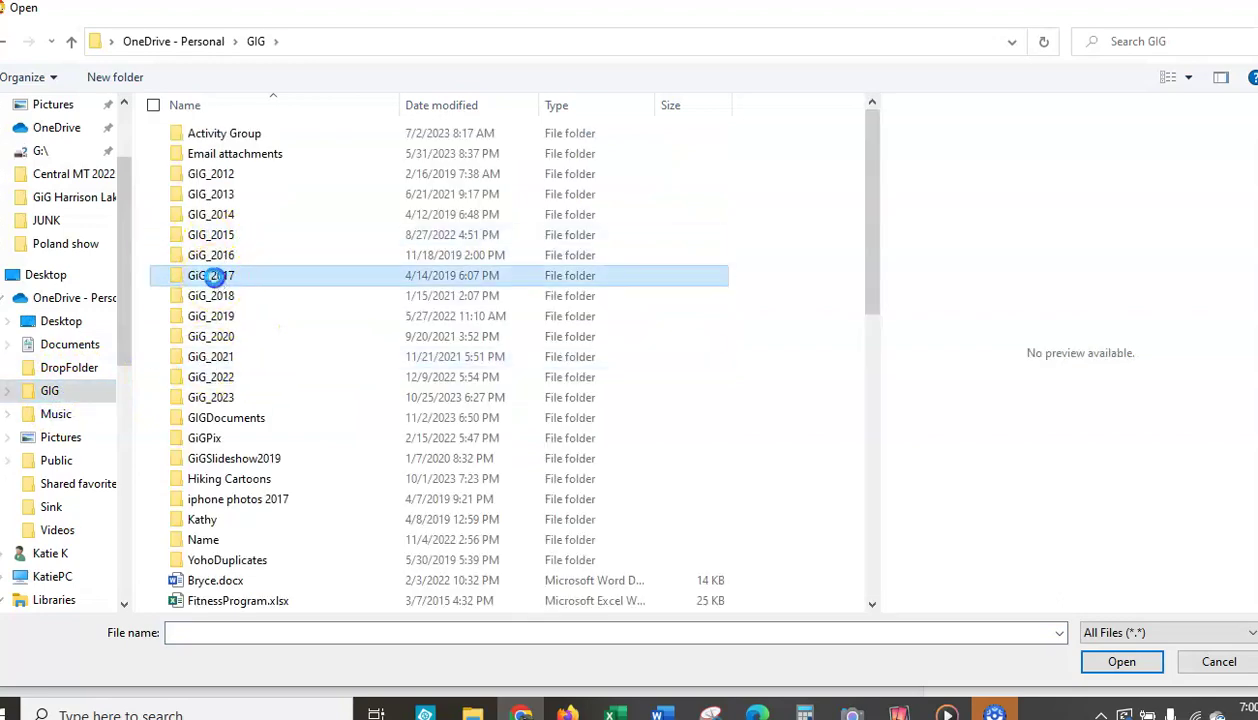
double_click(216, 280)
double_click(216, 281)
drag(1045, 12, 1050, 210)
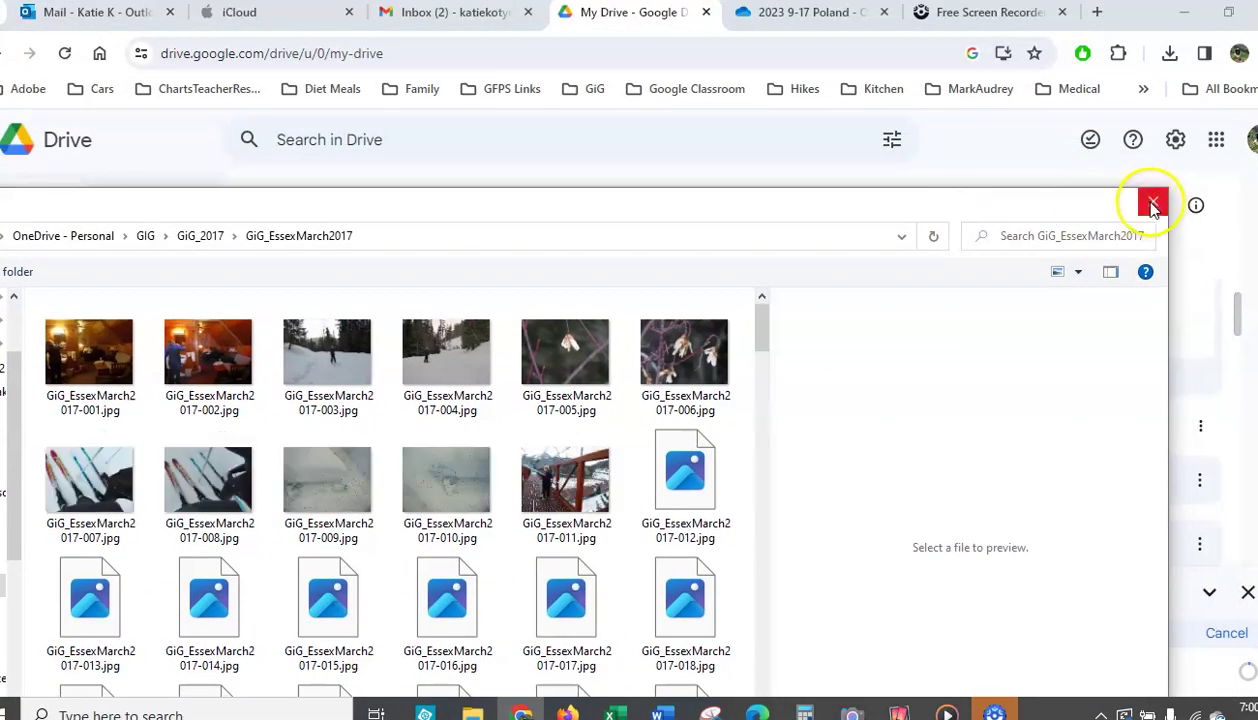
Step: Close the Open dialog without choosing any file
click(1153, 207)
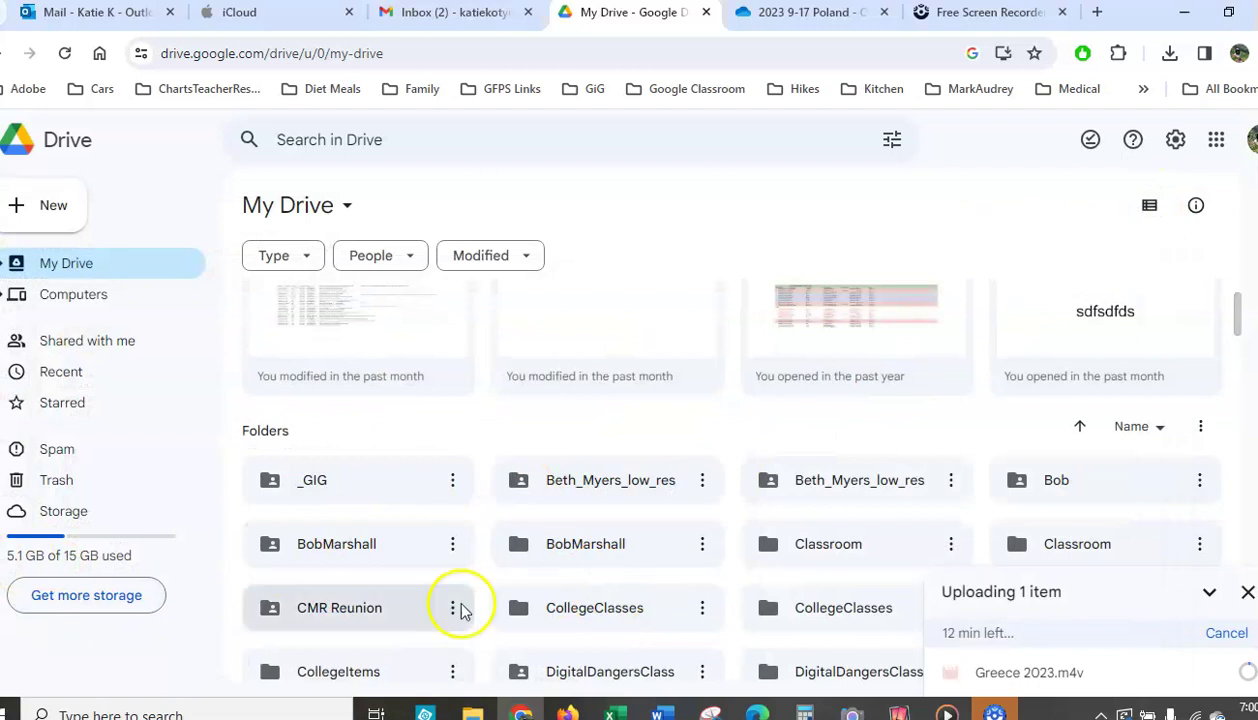
scroll(550, 560, down, 3)
scroll(582, 523, down, 5)
scroll(590, 445, up, 5)
scroll(590, 450, up, 3)
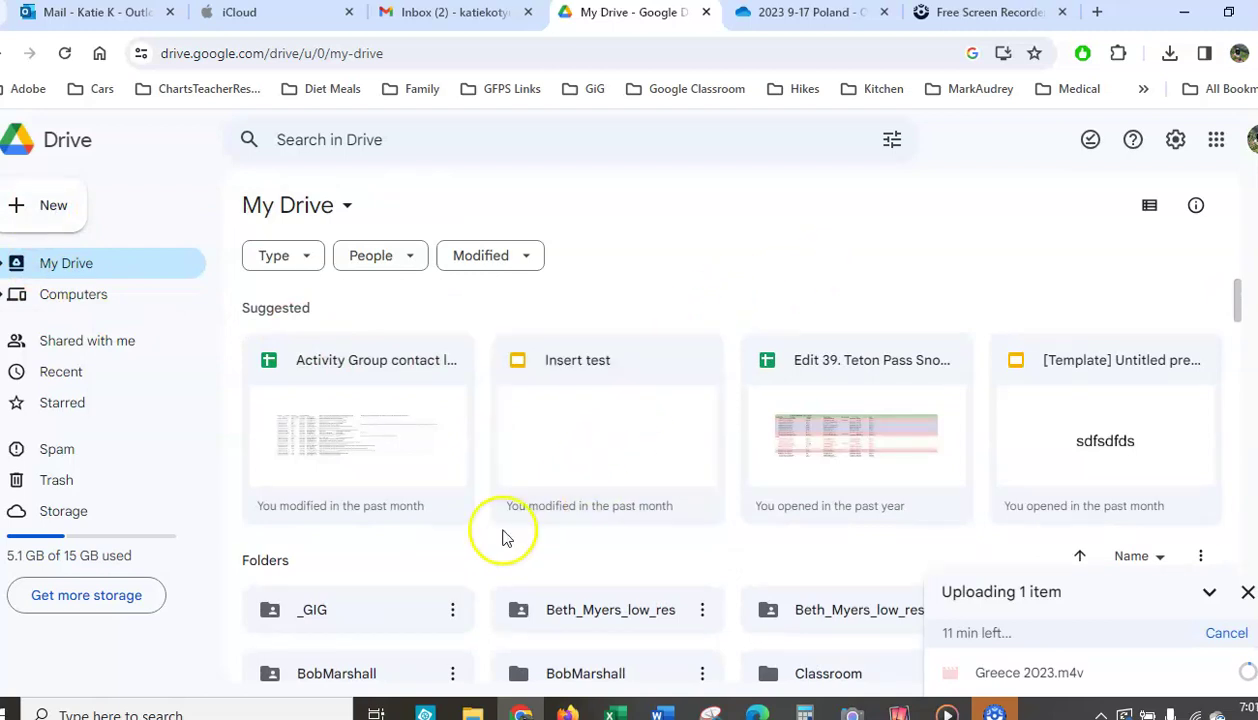
Step: Scroll down to the Files section and select GiG 2016 Hikes Planning
scroll(480, 581, down, 8)
scroll(480, 581, down, 6)
scroll(480, 581, down, 6)
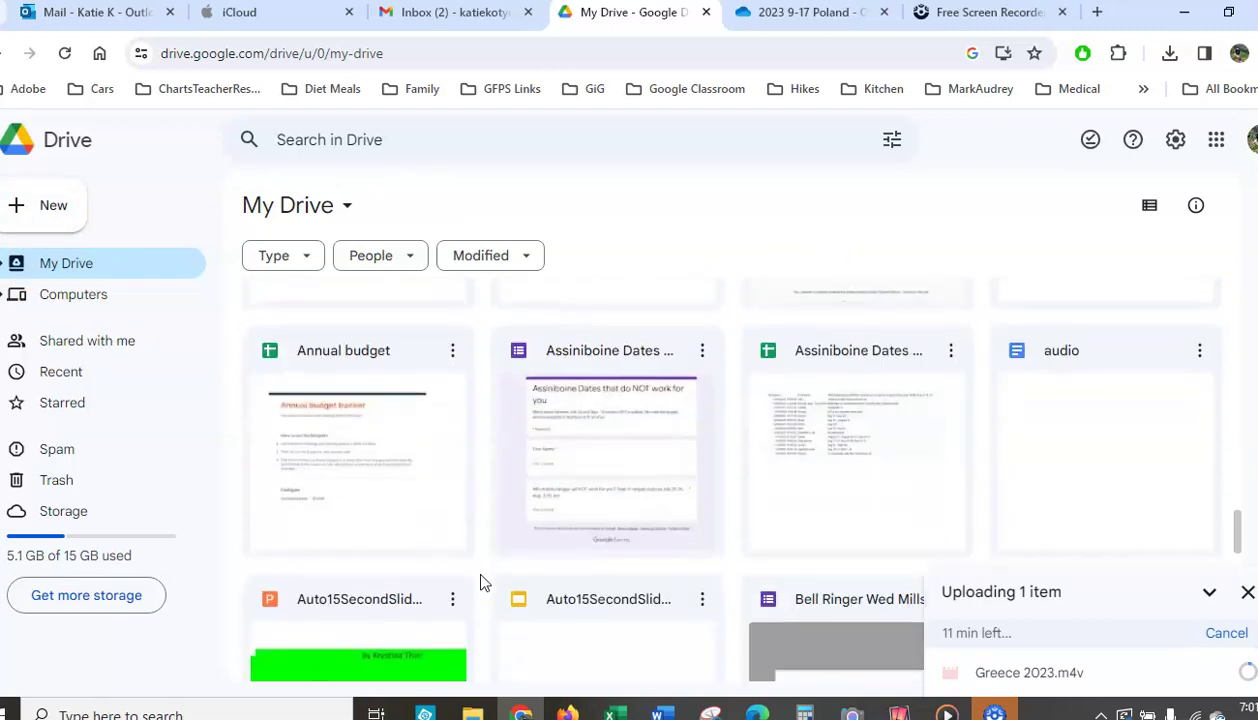
scroll(480, 581, up, 5)
scroll(480, 581, up, 2)
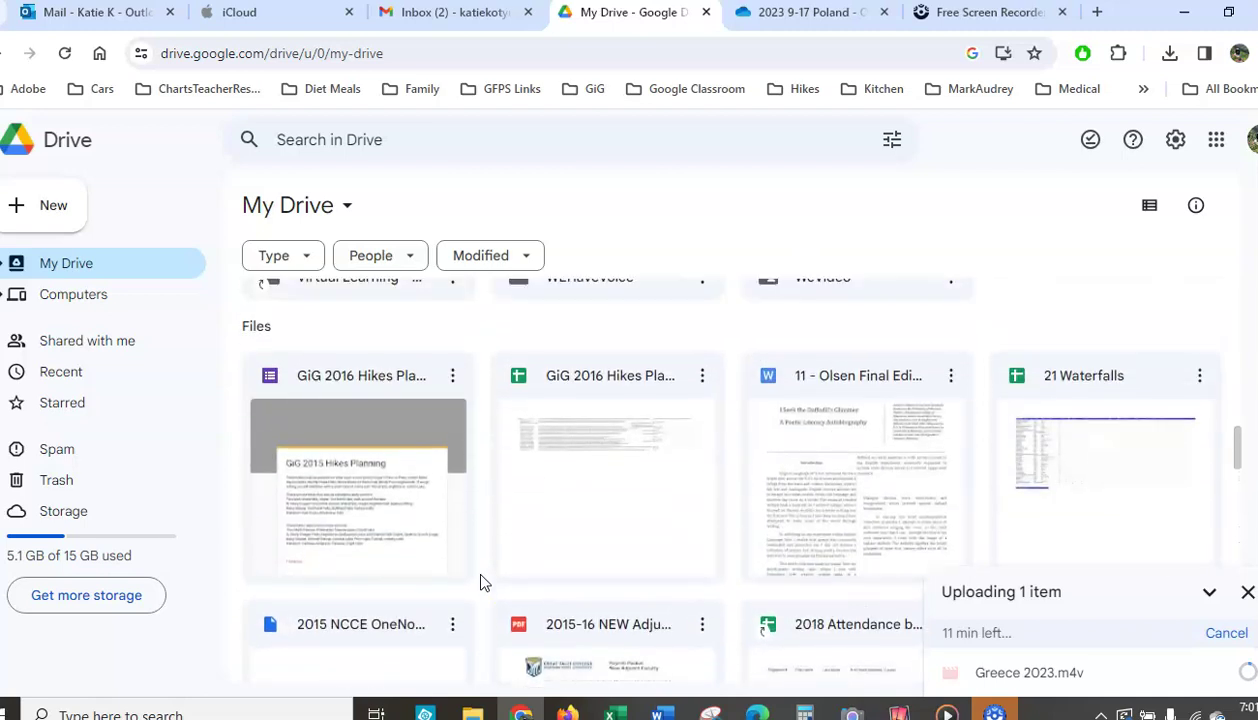
scroll(480, 575, up, 1)
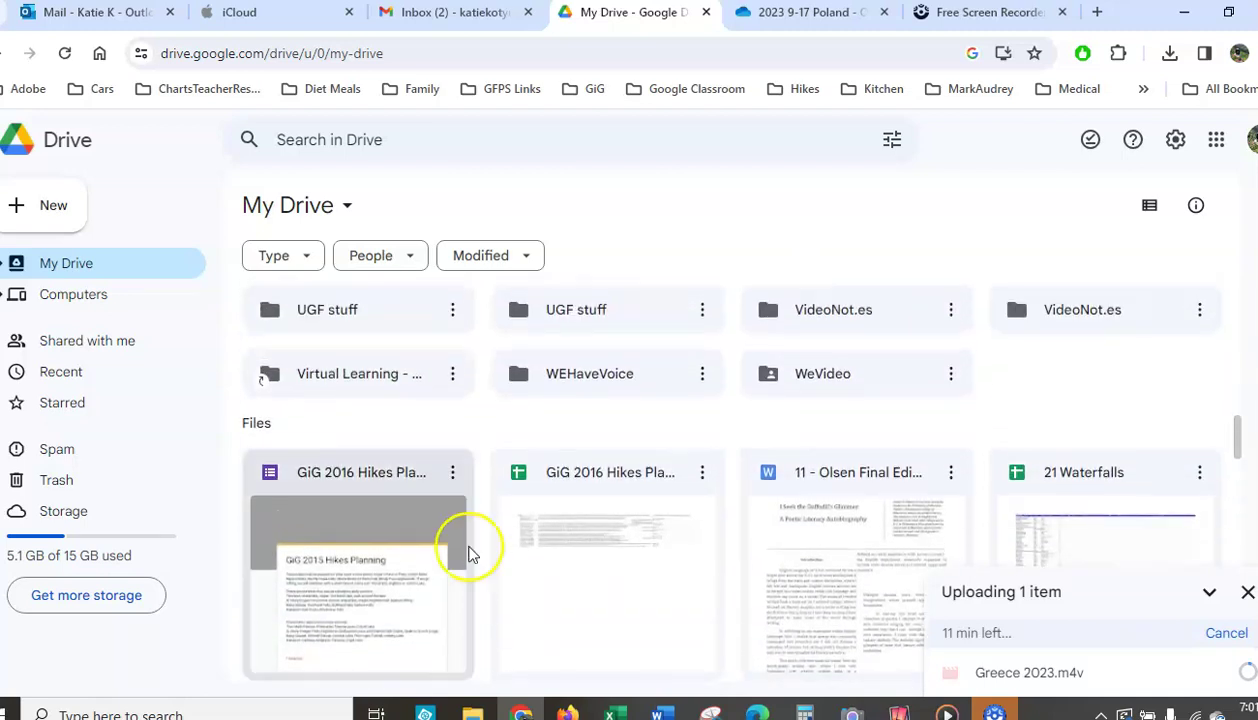
click(398, 480)
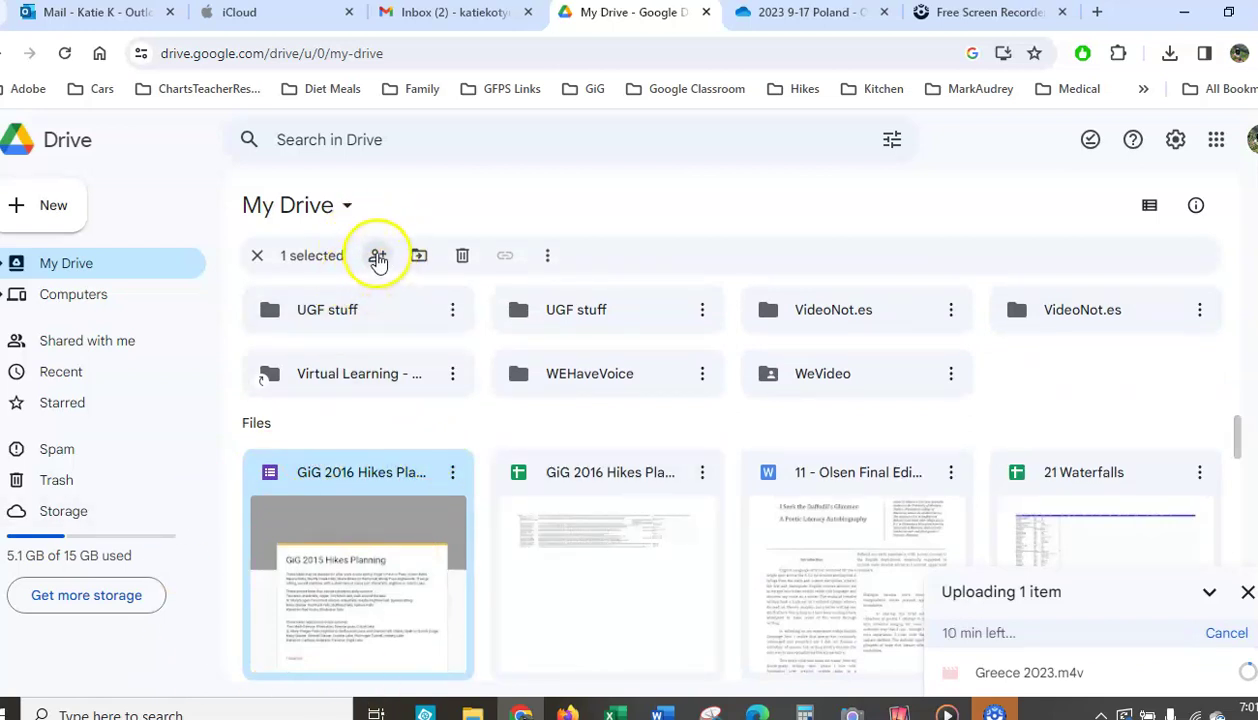
Step: Set GiG 2016 Hikes Planning's general access to 'Anyone with the link'
click(377, 259)
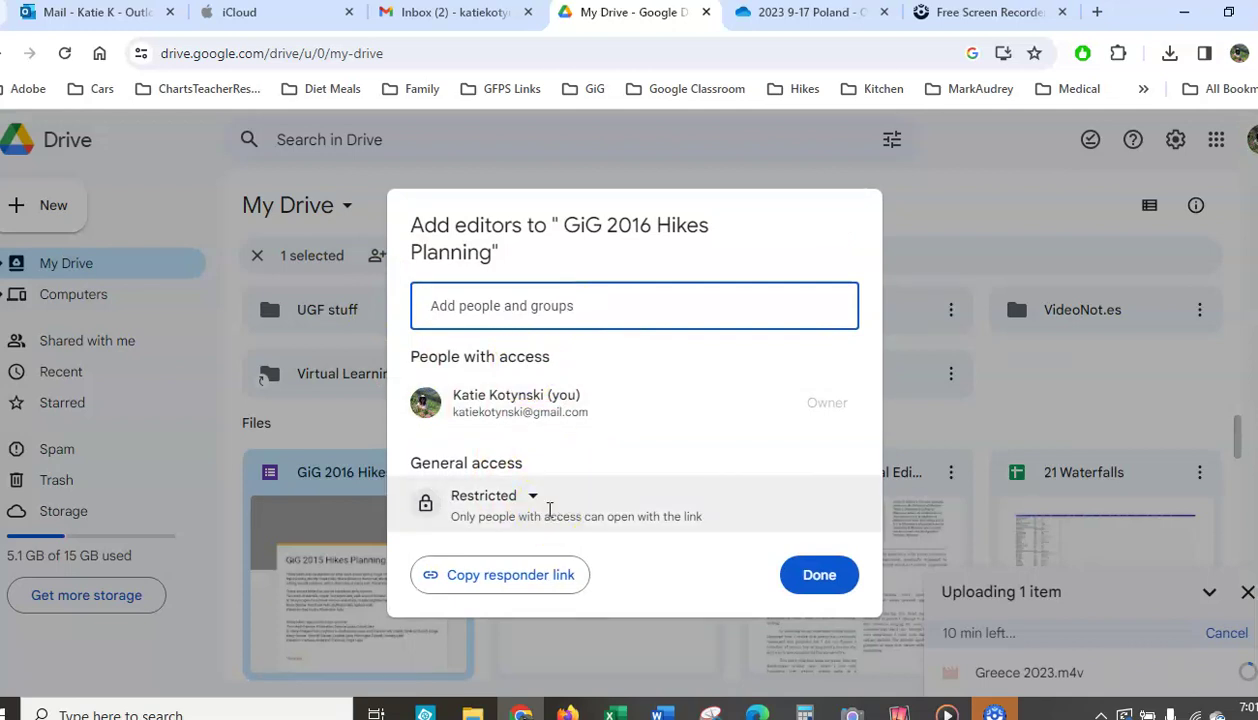
click(522, 496)
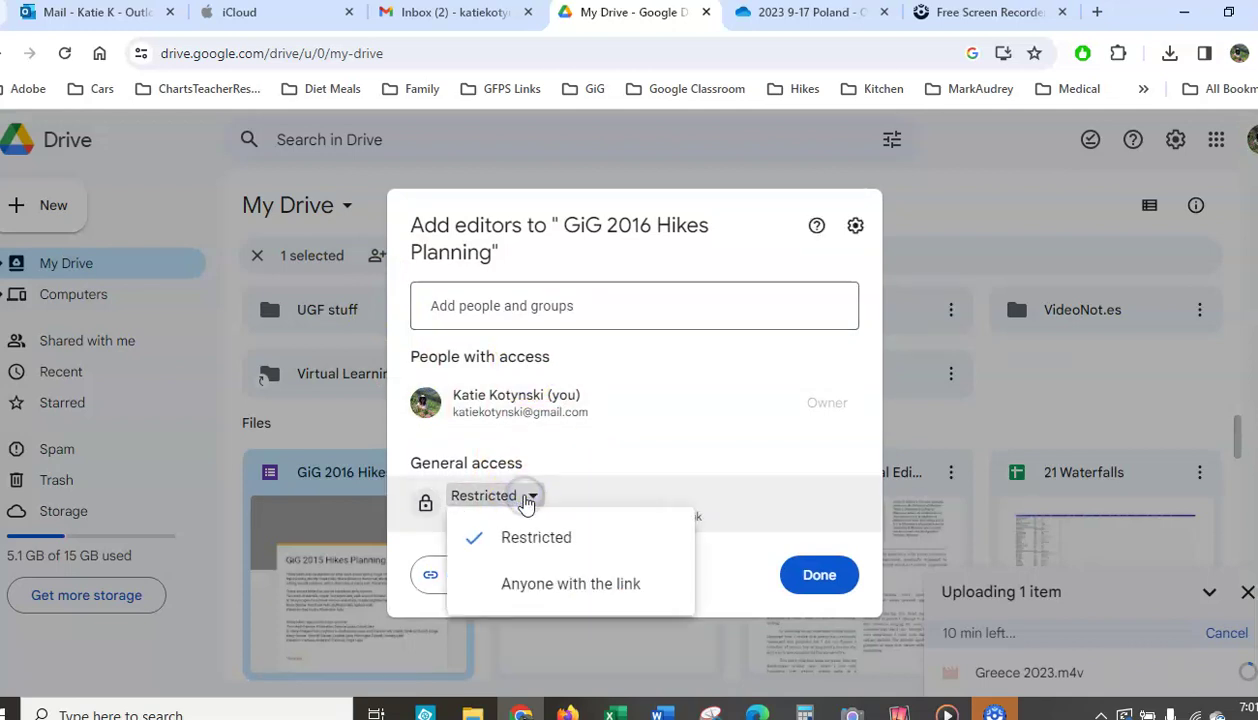
click(557, 590)
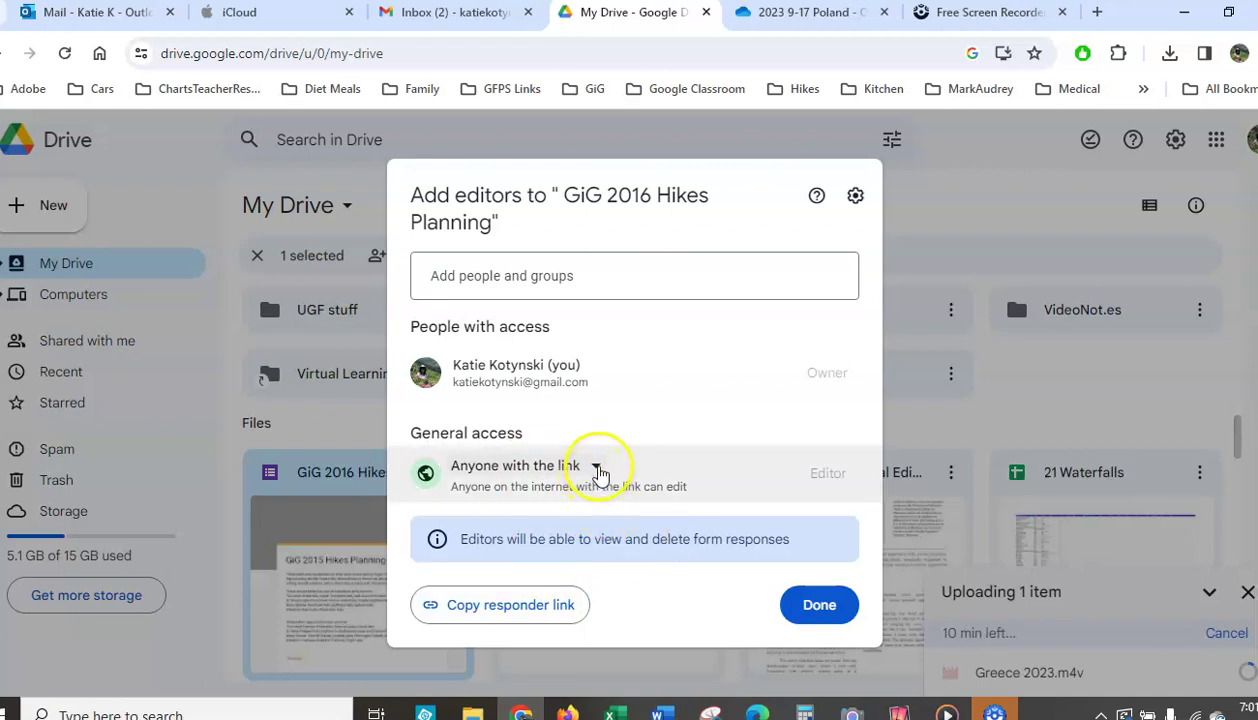
click(597, 470)
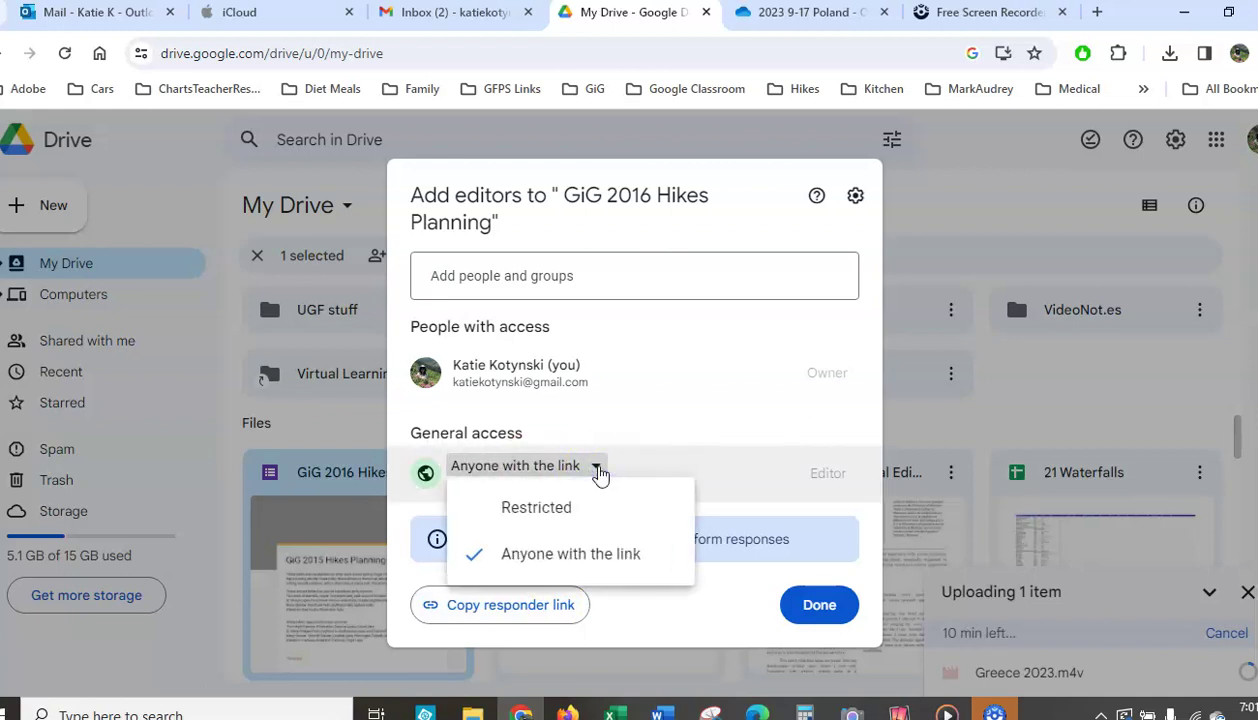
click(597, 470)
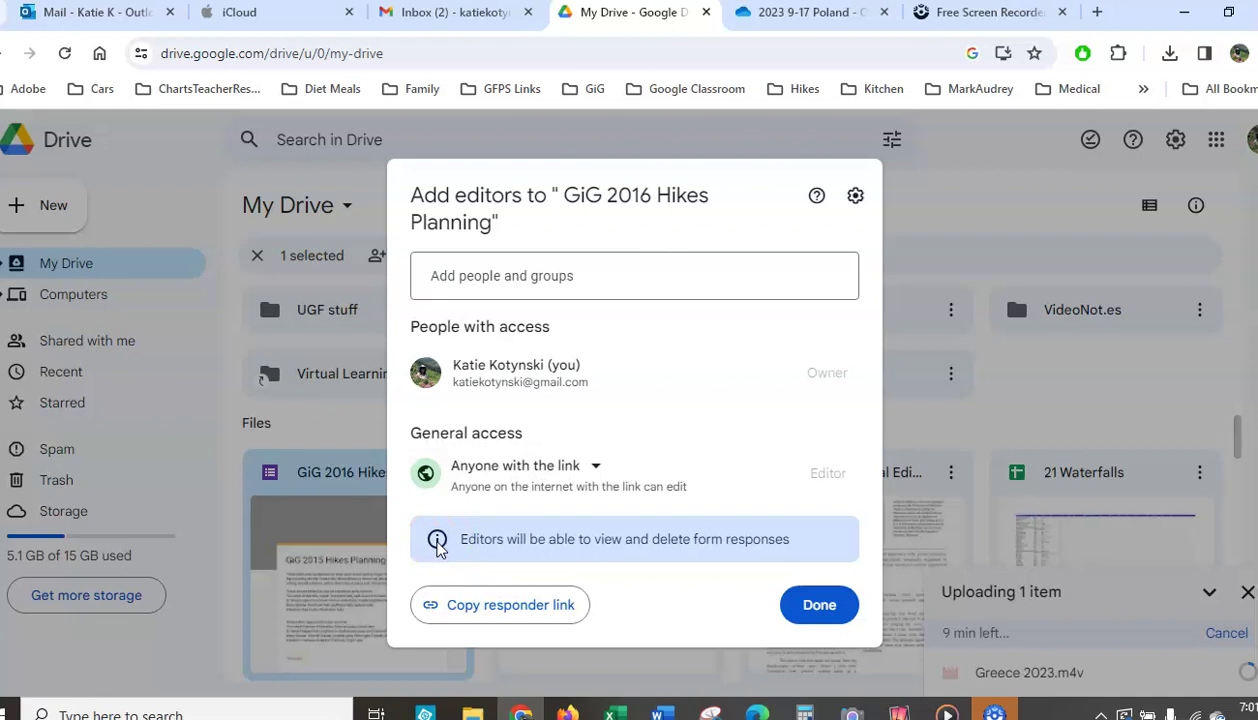
Step: Open sharing for Olsen Final Edit.docx and view its link permission choices
click(597, 543)
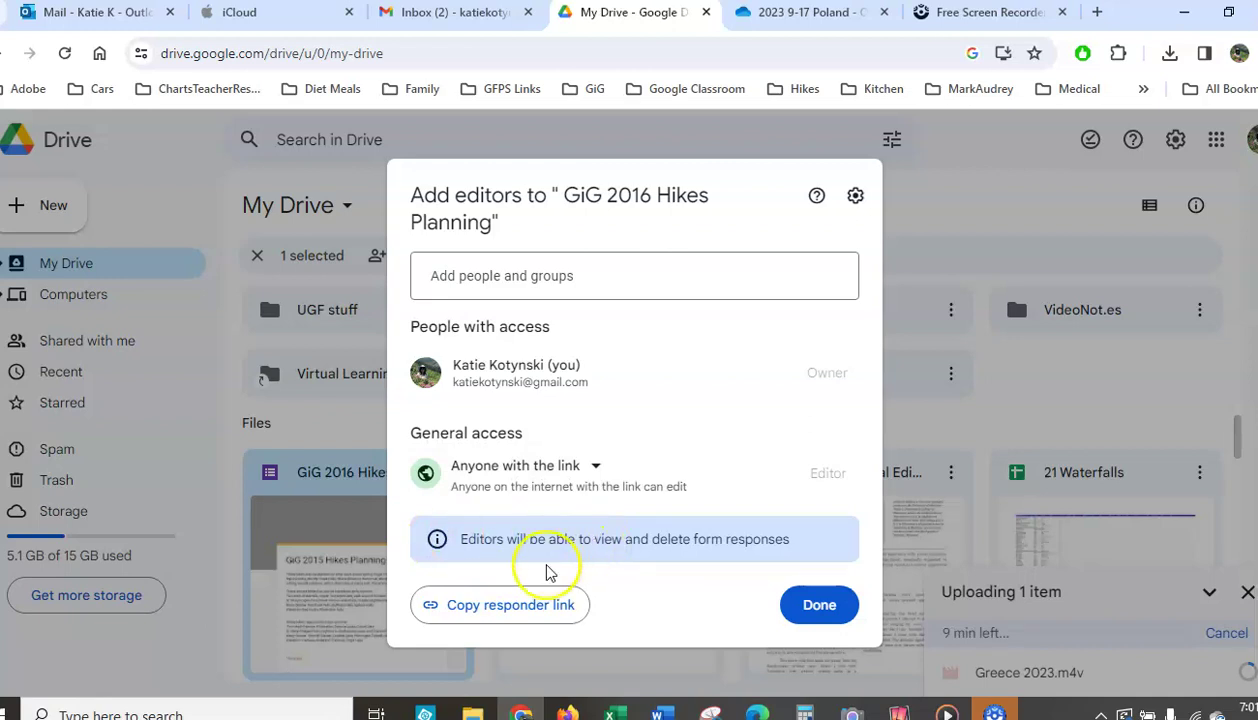
click(281, 608)
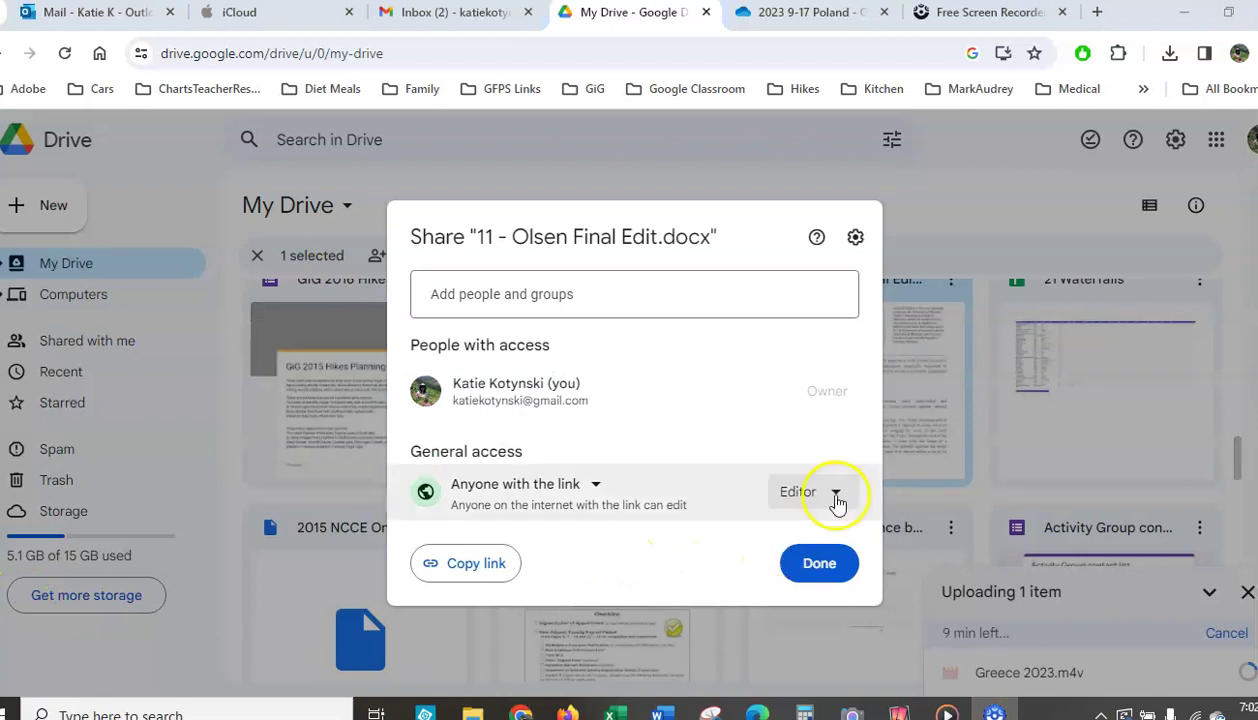
click(834, 491)
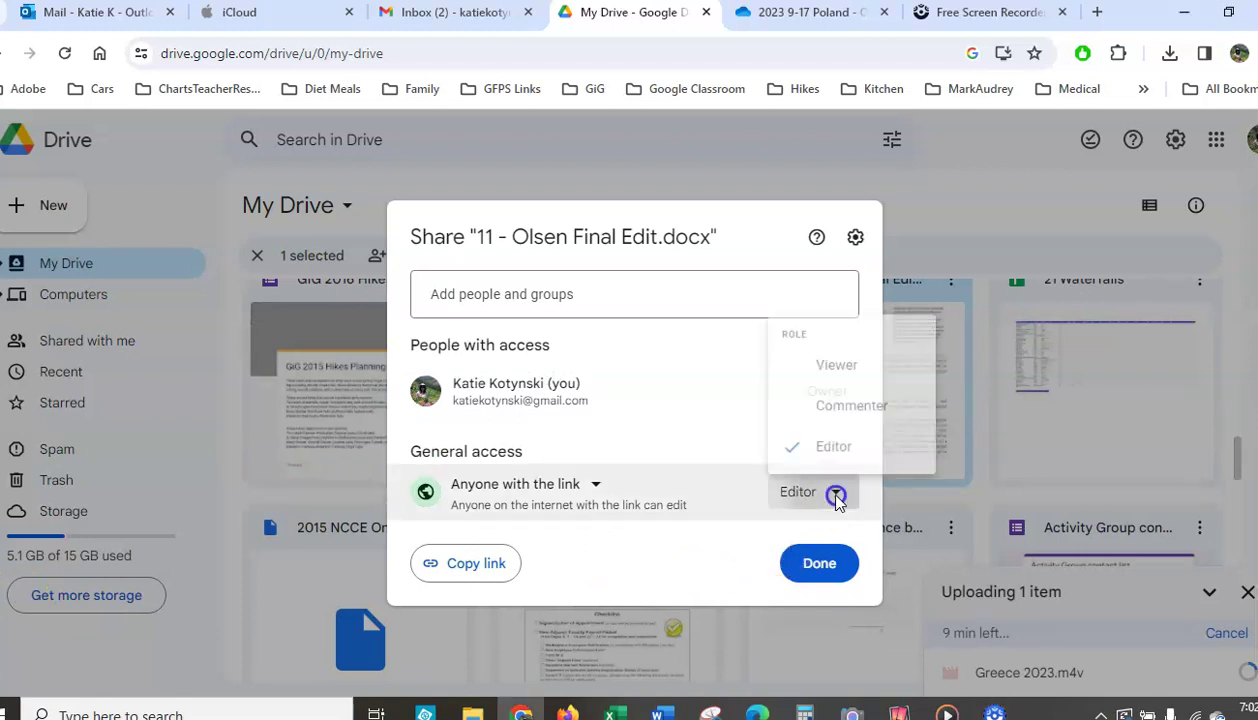
Step: Make Olsen Final Edit.docx link access Viewer, copy its link, and switch to Outlook
click(858, 352)
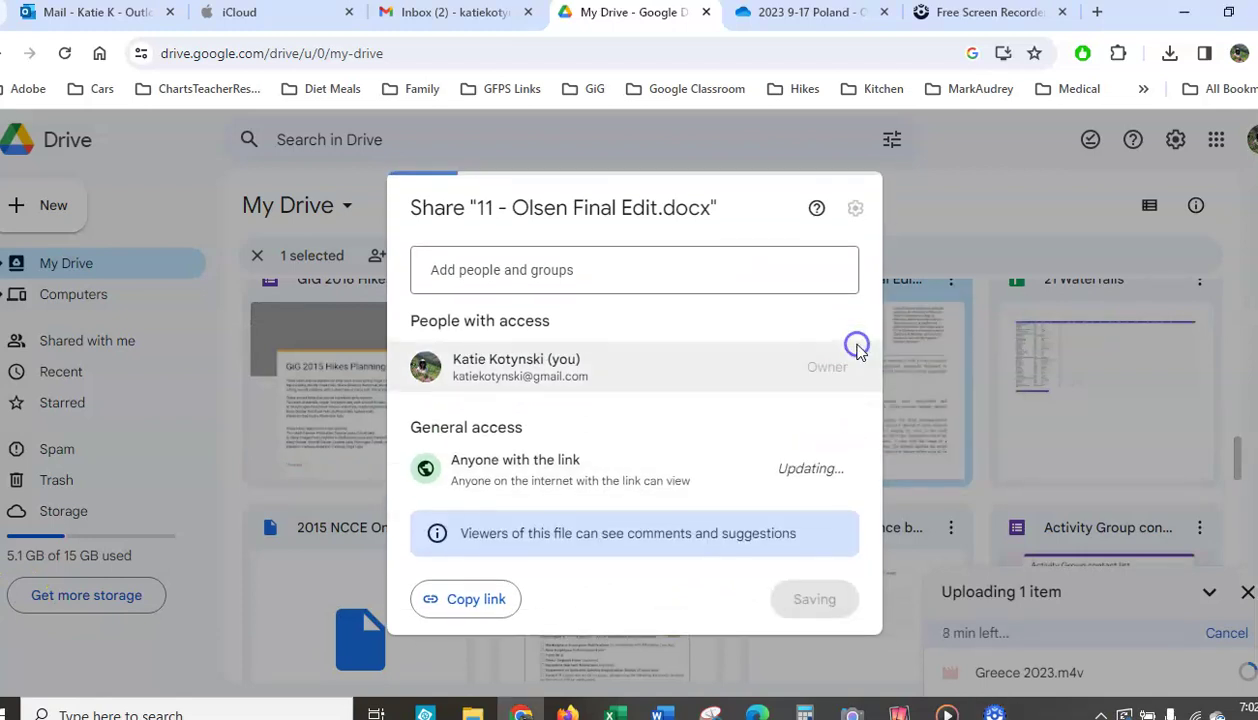
click(474, 593)
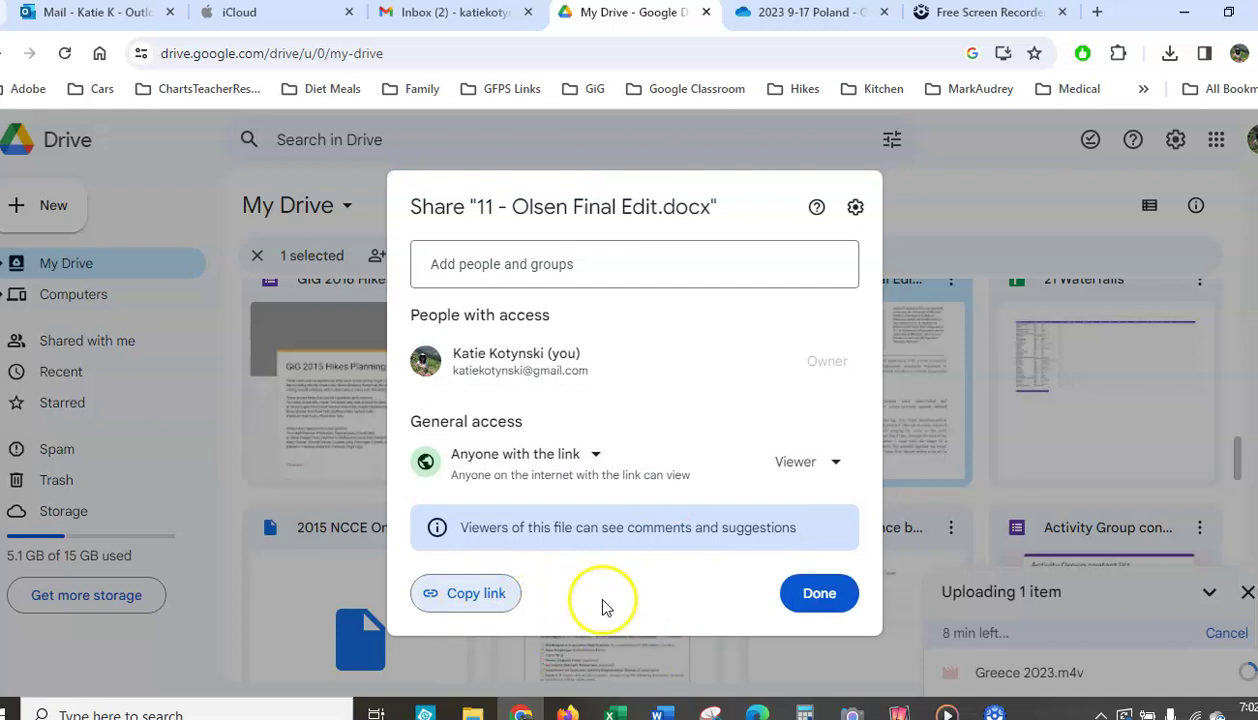
click(126, 19)
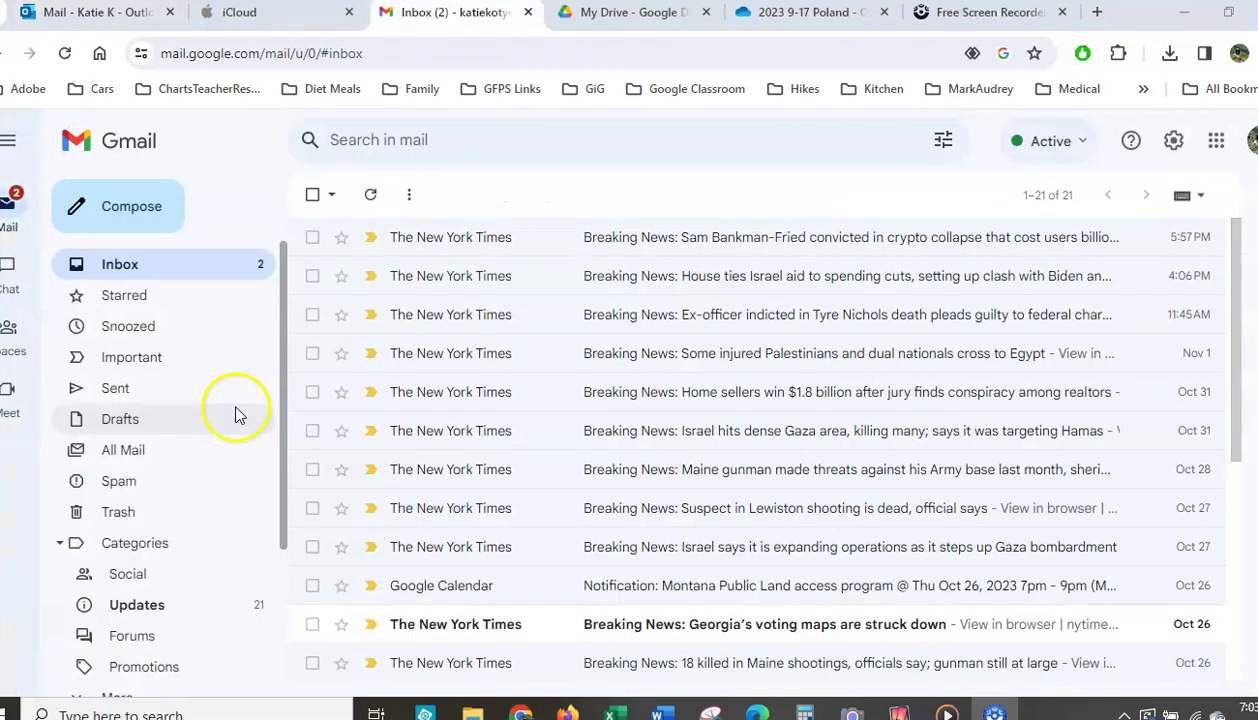
Step: Compose a Gmail message to a suggested contact, subject 'DSFDSF', with the share link pasted in
click(136, 208)
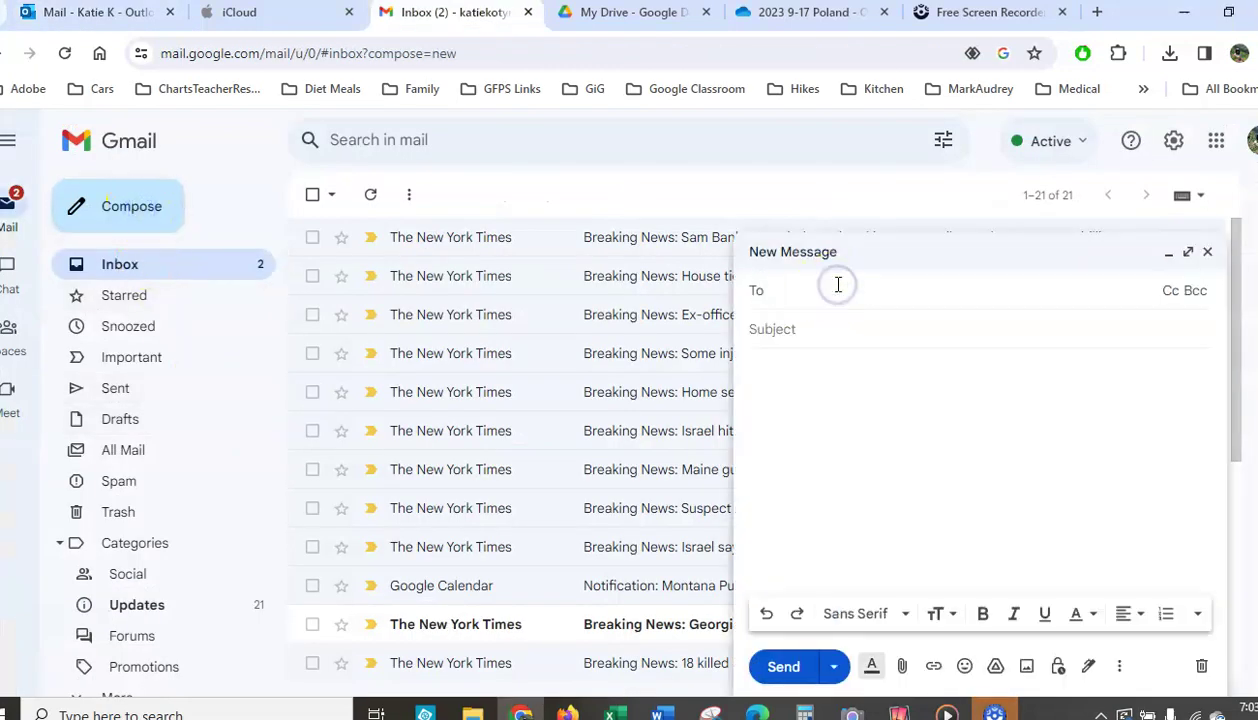
text(kA)
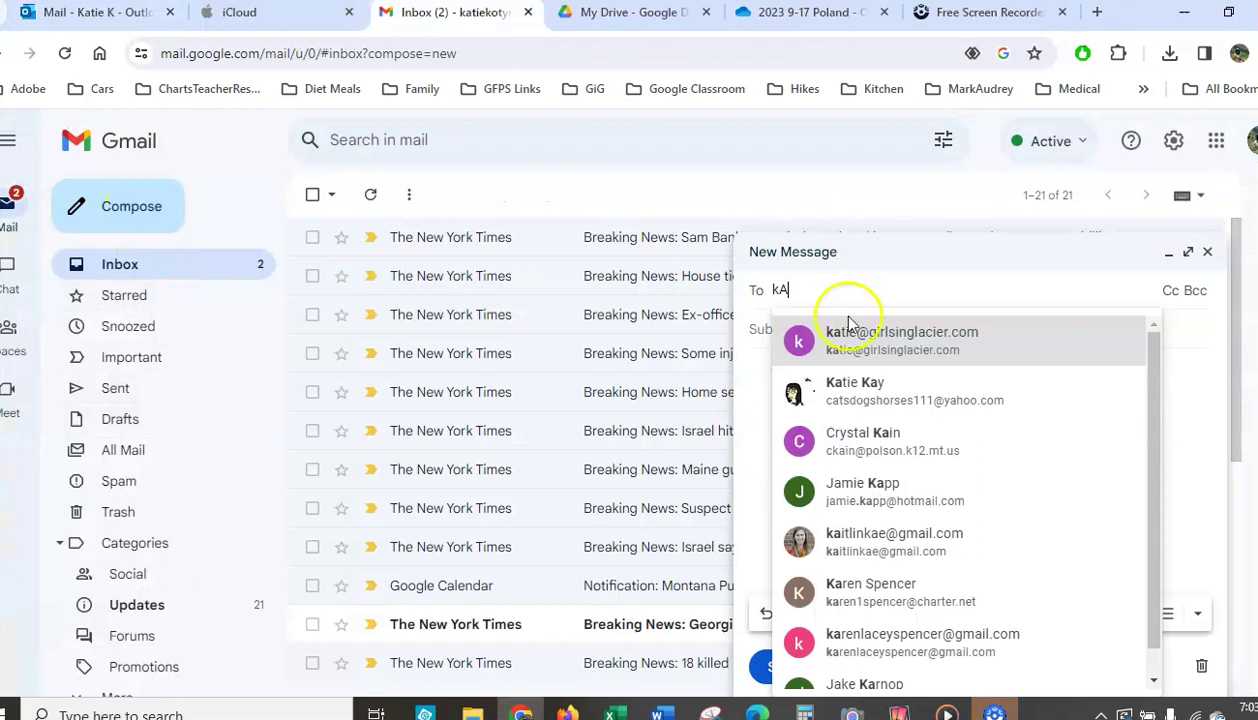
click(885, 332)
click(815, 348)
text(DSFDSF)
click(794, 385)
text(WATACH M)
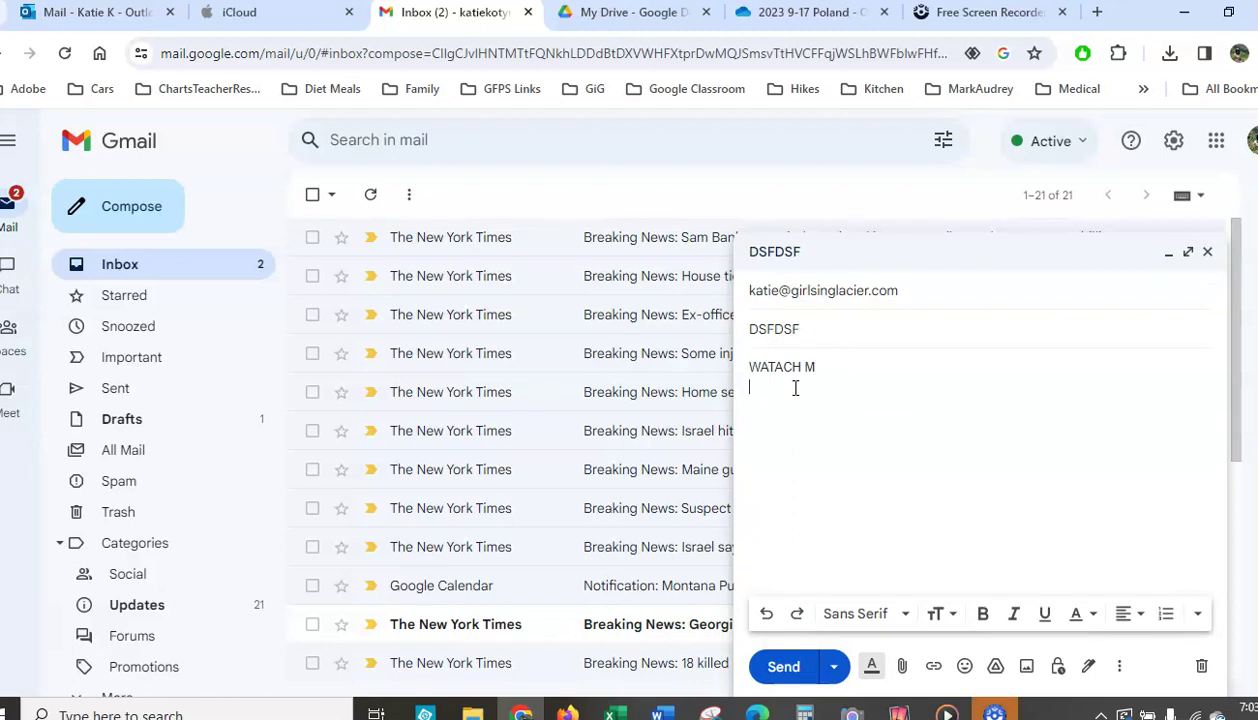
key(ctrl+v)
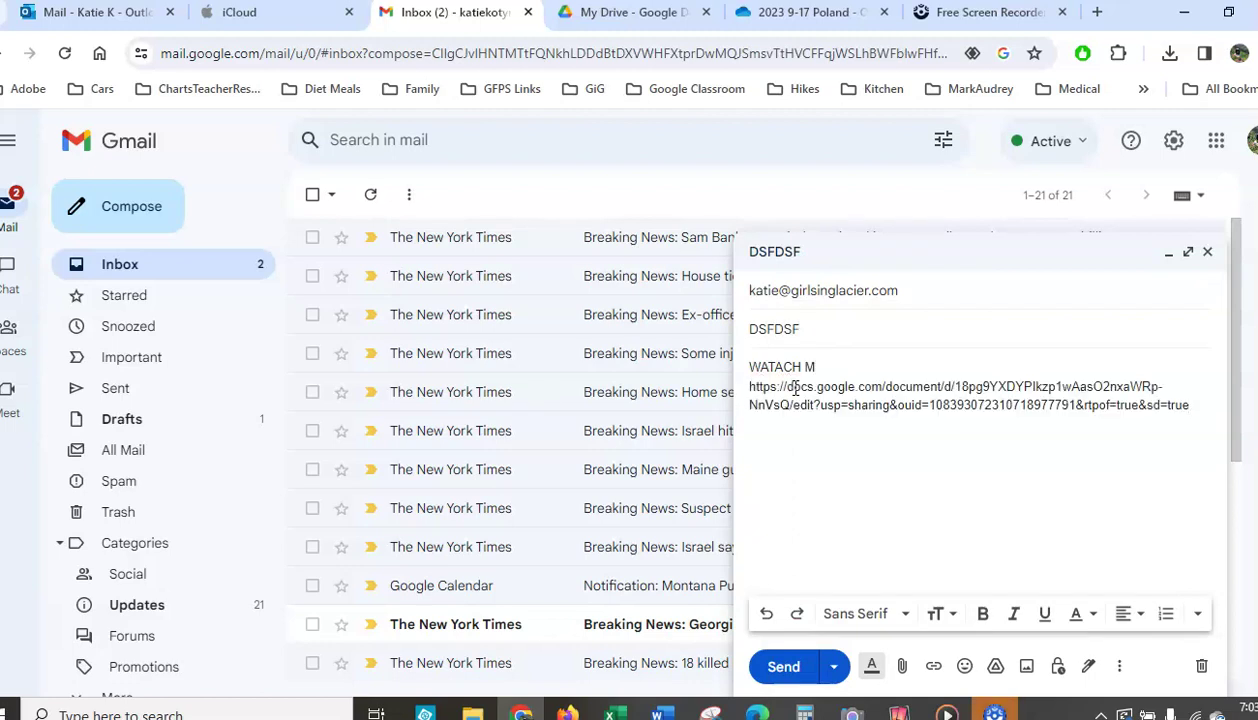